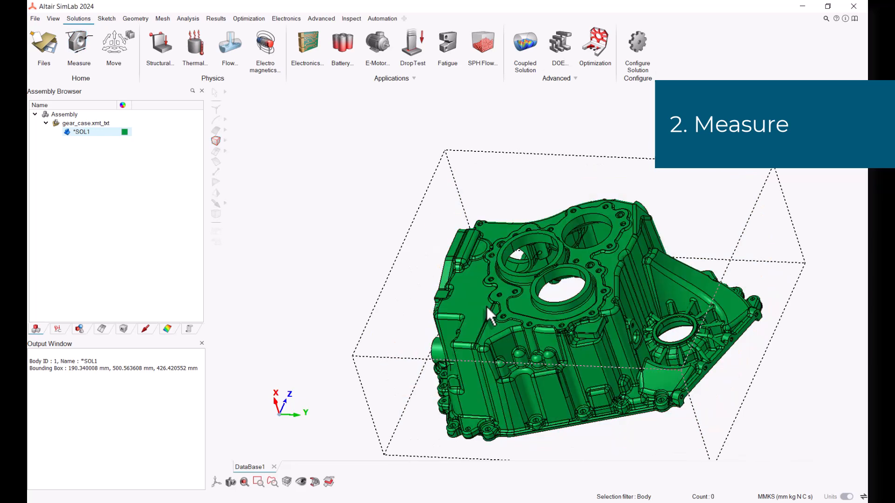
# Step: Measure the length of a short edge on the gear case's flange contour, using edge selection
pyautogui.click(215, 118)
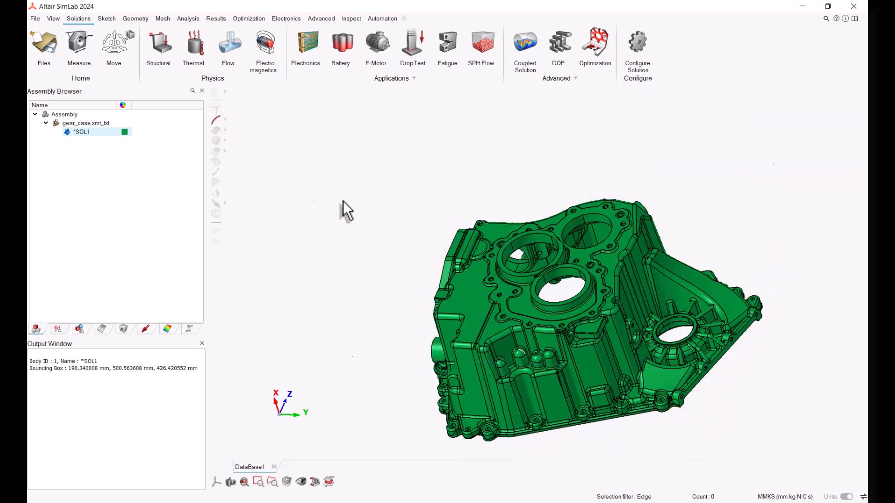
pyautogui.scroll(4, 520, 323)
pyautogui.scroll(5, 520, 323)
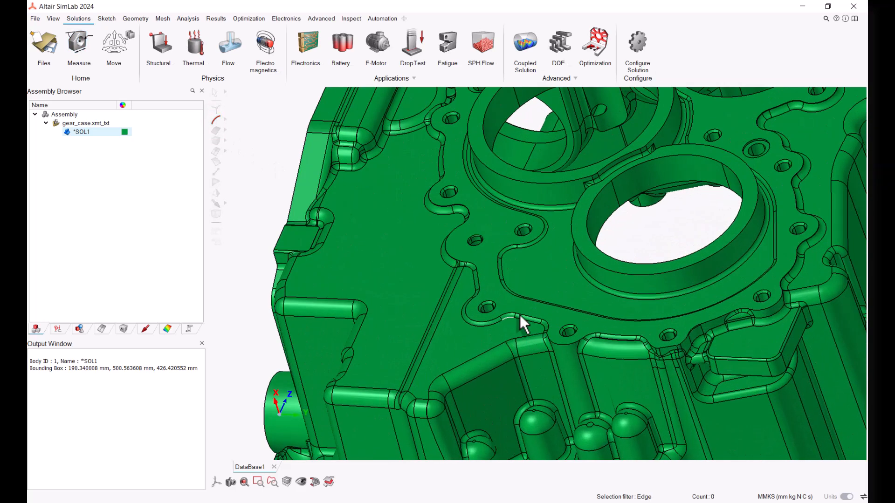
pyautogui.click(520, 314)
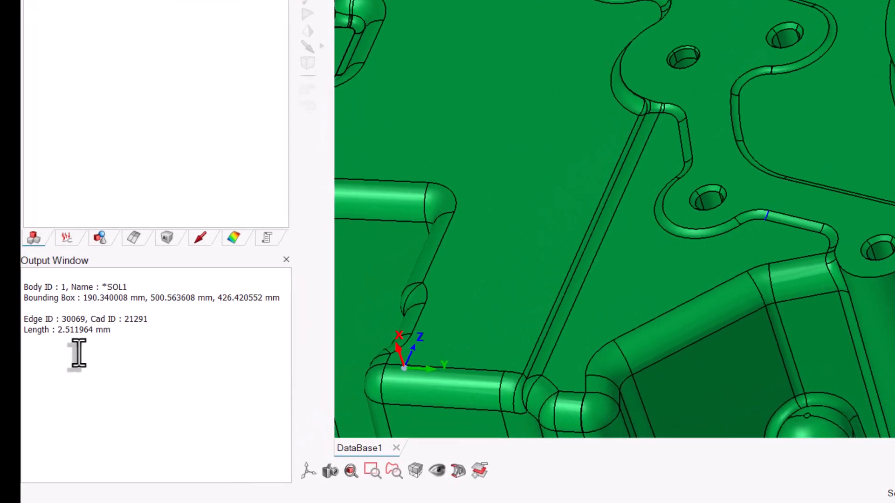
pyautogui.click(676, 56)
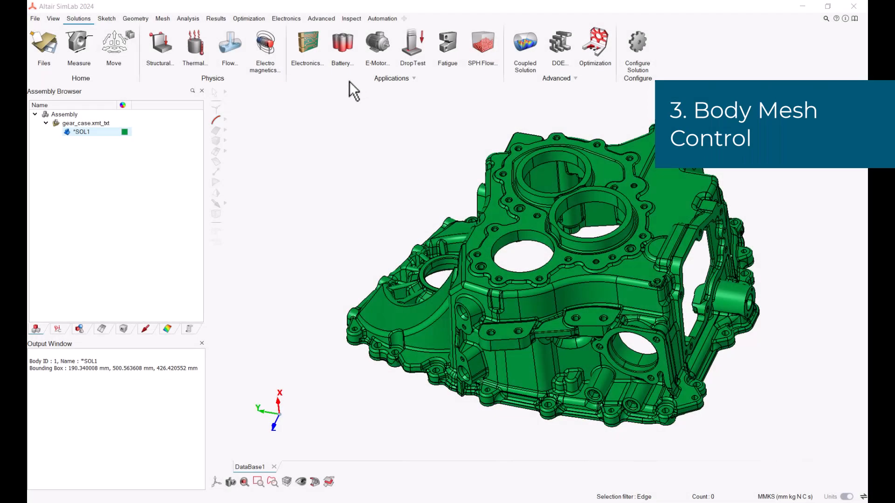
# Step: Start a body mesh control on the whole gear case body with the Tet10 curved edge element type
pyautogui.click(216, 140)
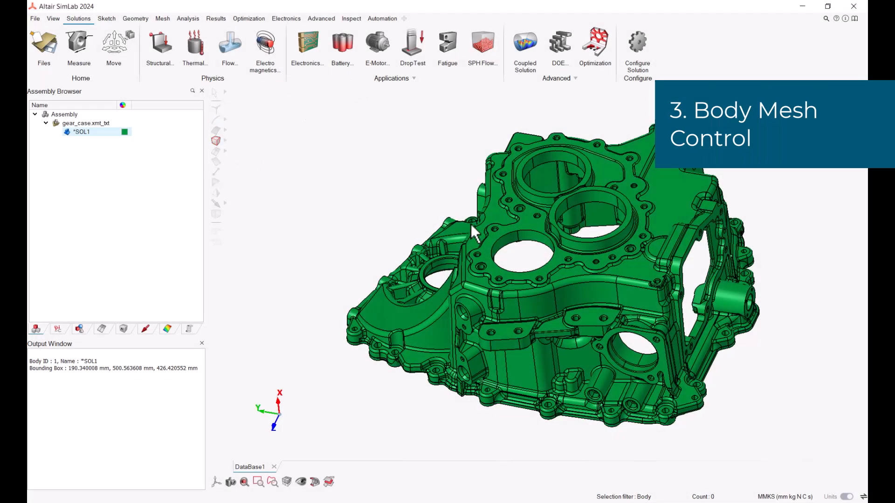
pyautogui.click(488, 231)
pyautogui.rightClick(488, 230)
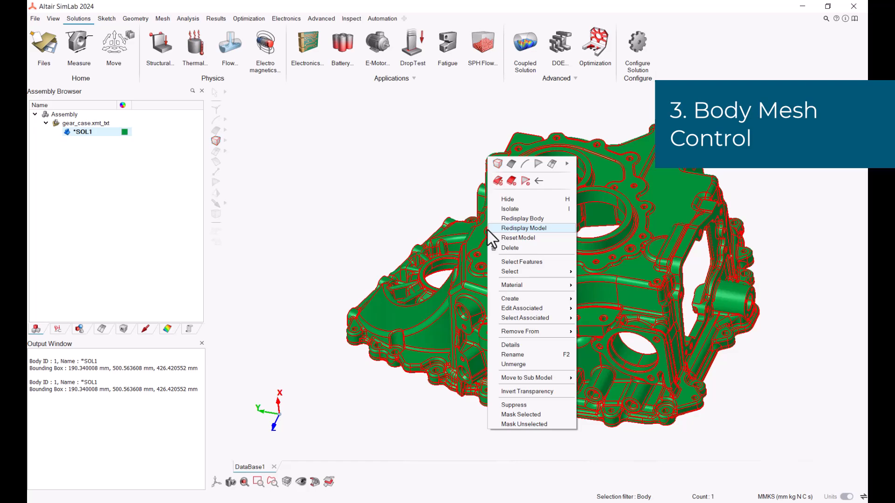
pyautogui.moveTo(521, 304)
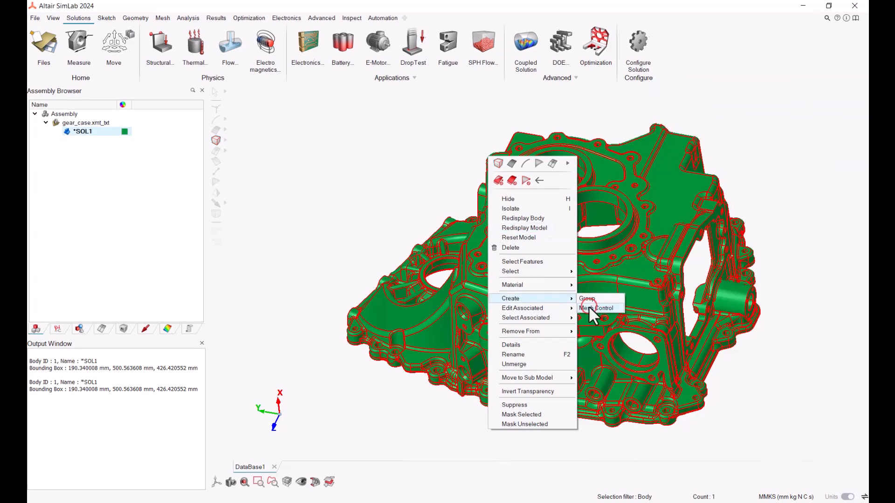
pyautogui.click(594, 308)
pyautogui.click(121, 133)
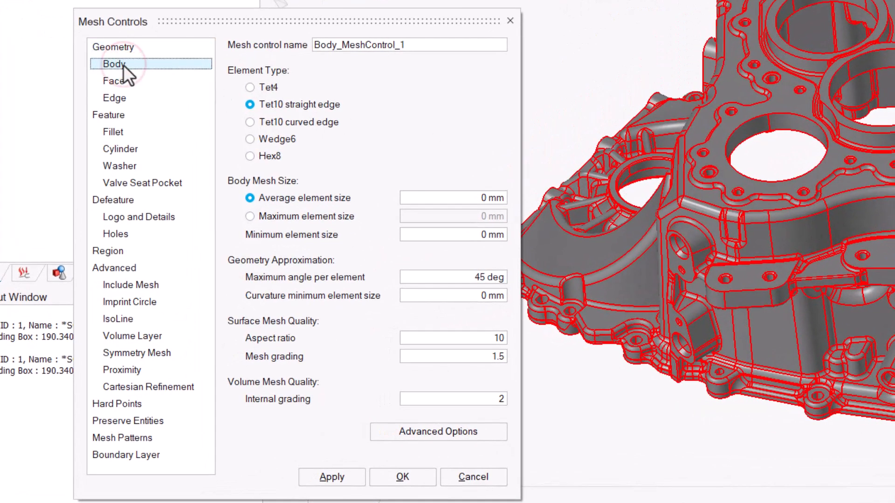
pyautogui.click(251, 123)
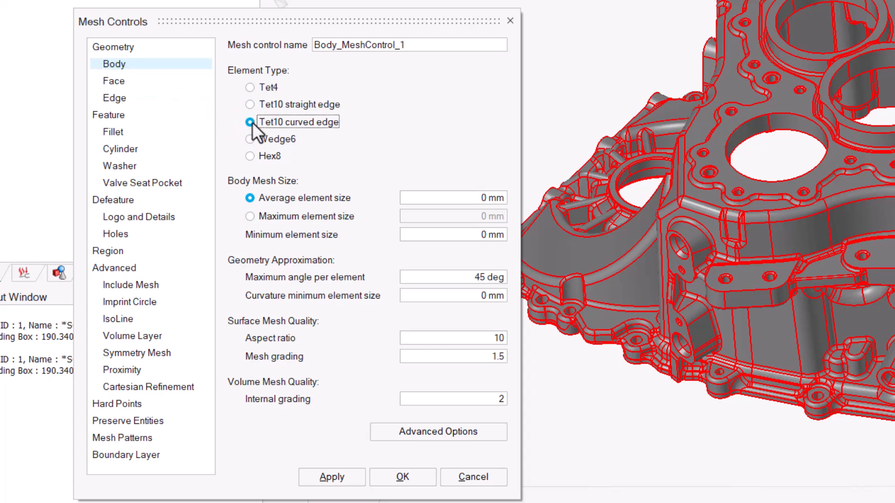
# Step: Set 7 mm average element size, 30 deg maximum angle per element and 1.5 mm curvature minimum element size, and create the body mesh control
pyautogui.click(478, 198)
pyautogui.write('7')
pyautogui.click(480, 277)
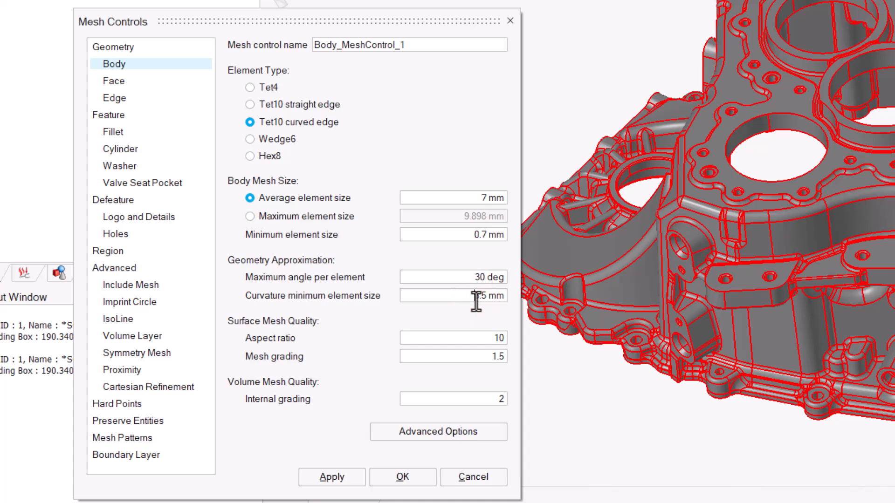
pyautogui.click(480, 299)
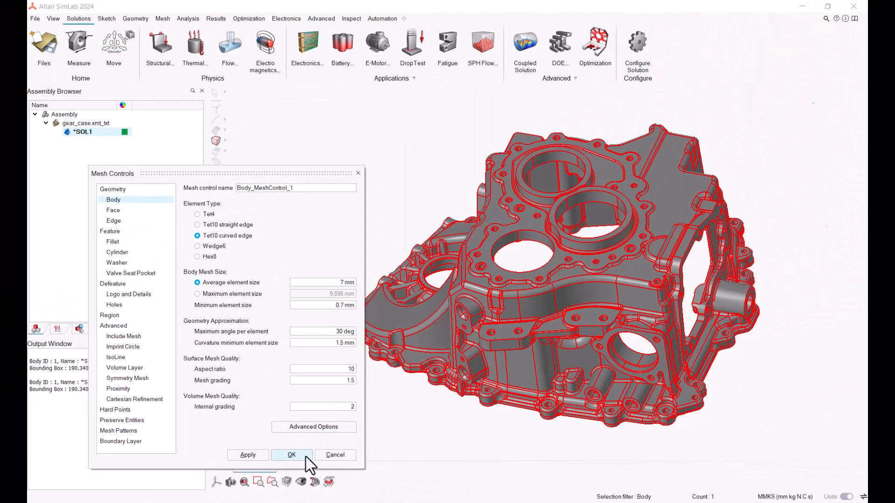
pyautogui.click(306, 456)
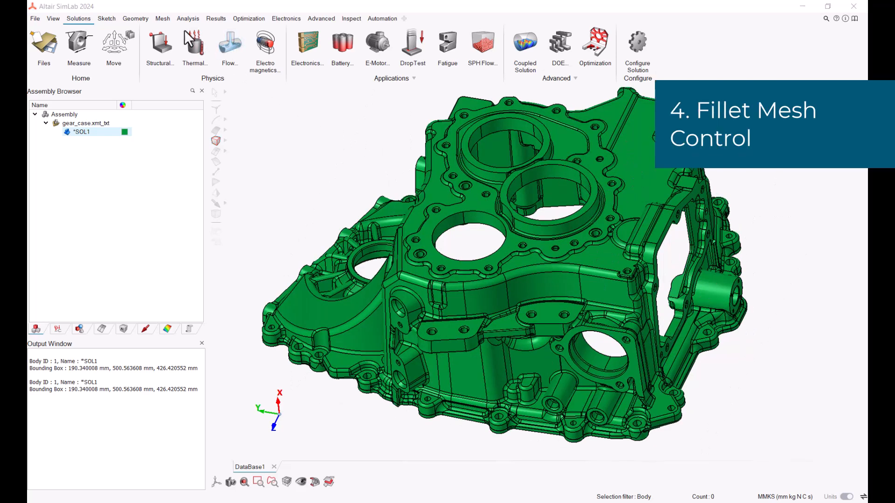
# Step: Start a fillet mesh control and select the connected fillet faces around the base of the two adjoining bearing bores
pyautogui.click(163, 19)
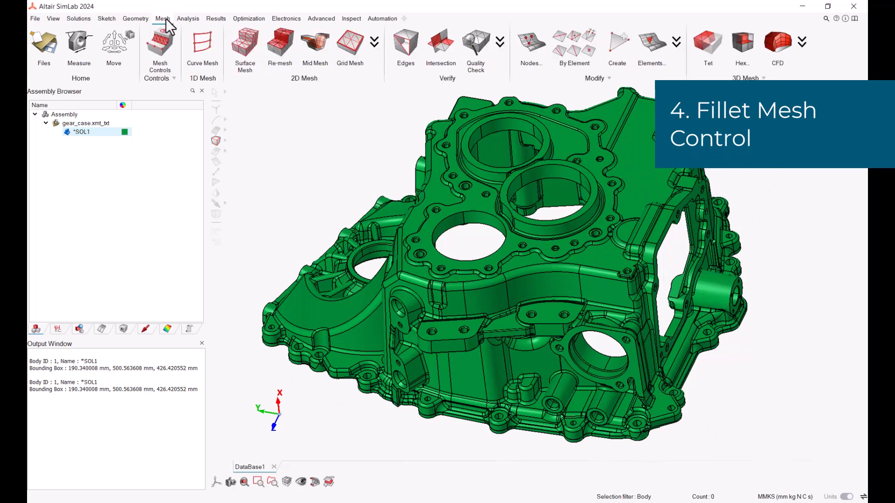
pyautogui.click(160, 44)
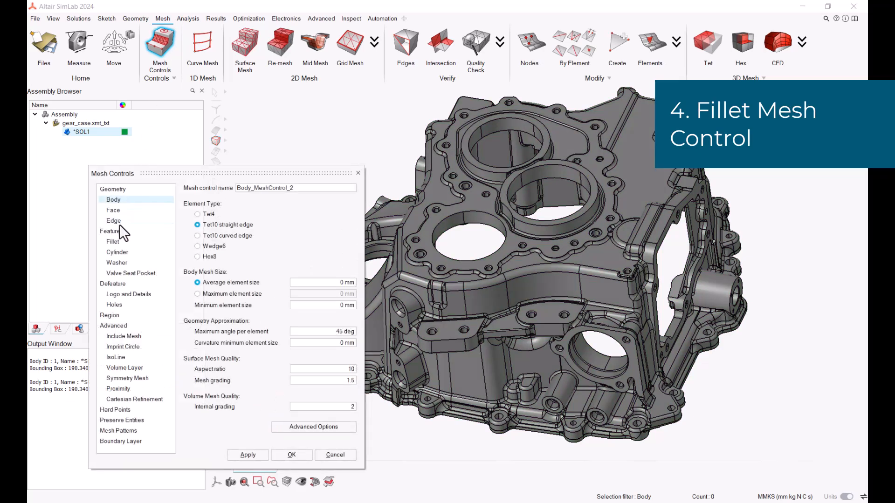
pyautogui.click(123, 241)
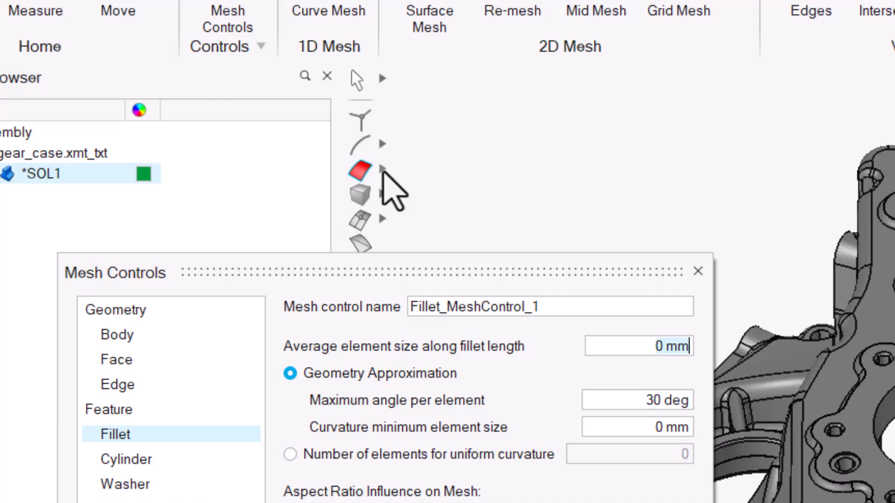
pyautogui.moveTo(382, 169)
pyautogui.click(456, 173)
pyautogui.scroll(6, 536, 247)
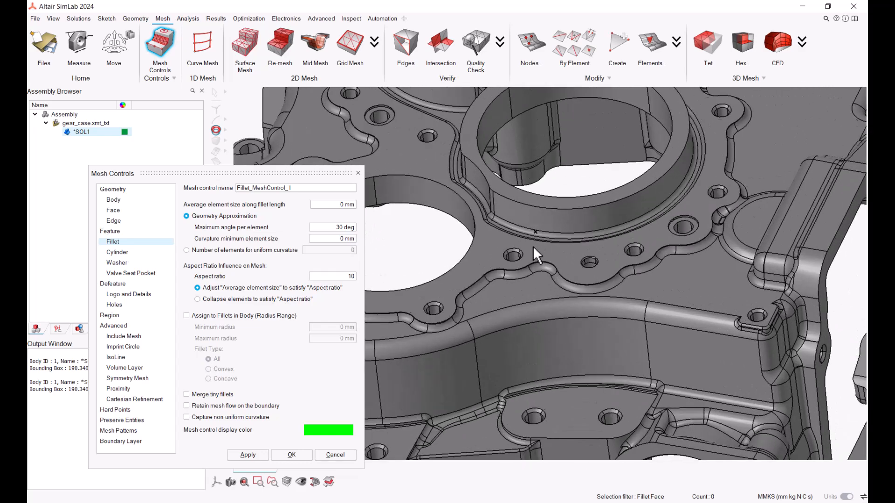
pyautogui.moveTo(532, 246); pyautogui.dragTo(652, 308, button='middle')
pyautogui.click(516, 237)
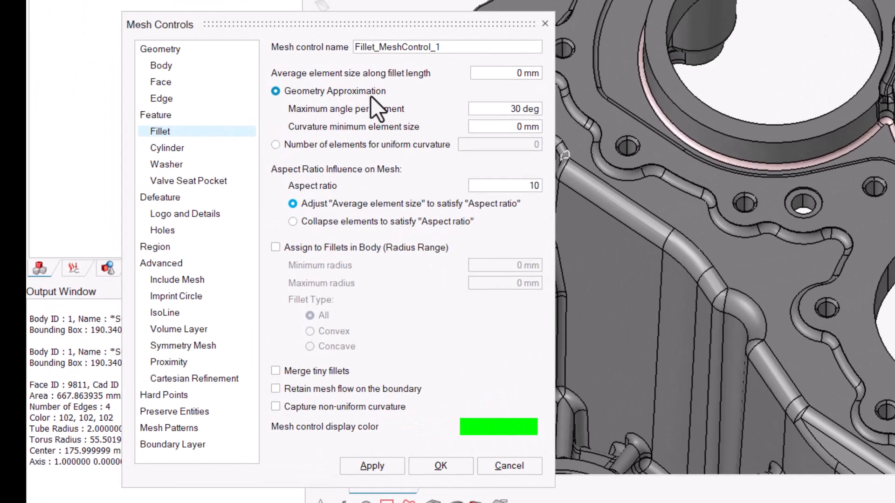
# Step: Set 3 elements for uniform curvature and a 4 mm average element size along the fillet length, and create the fillet mesh control
pyautogui.click(379, 145)
pyautogui.click(536, 145)
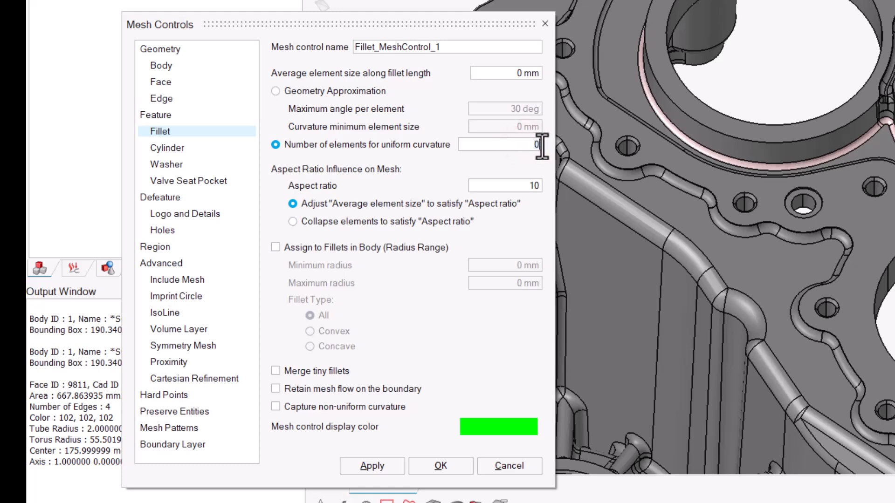
pyautogui.press('BackSpace')
pyautogui.write('3')
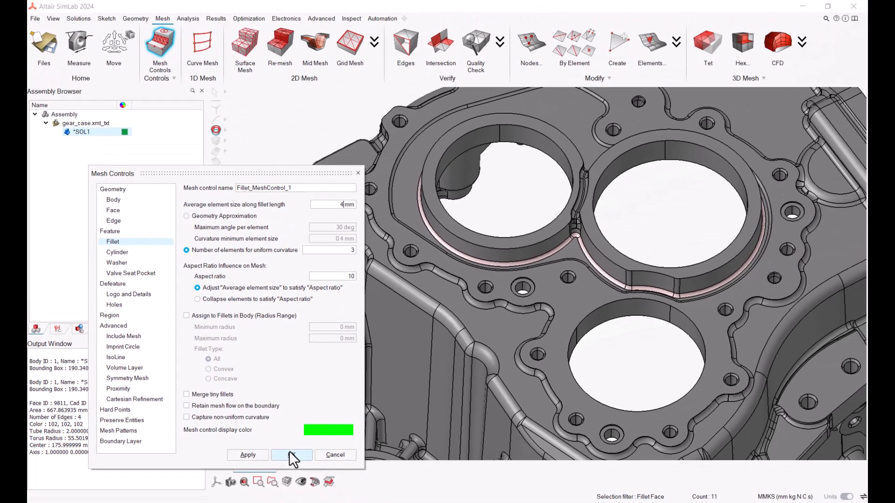
pyautogui.click(440, 466)
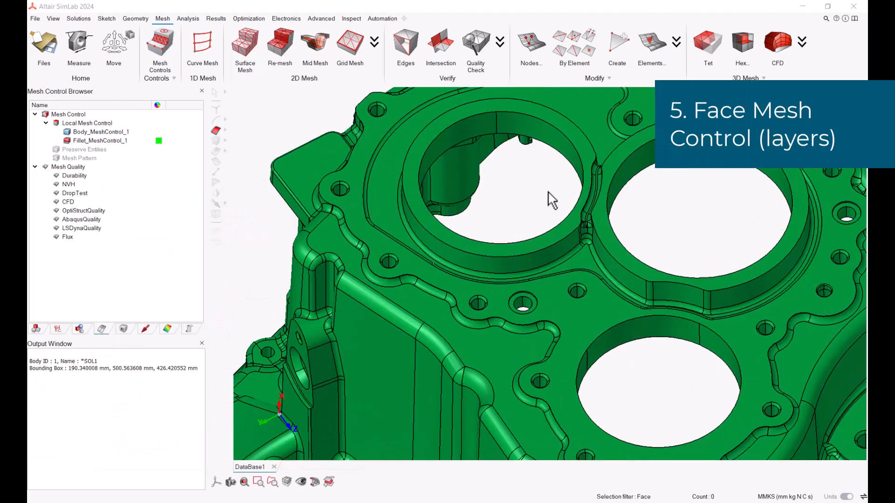
# Step: Start a face mesh control on the flat annular face of the ribbed bore with a 4 mm average element size
pyautogui.moveTo(550, 200); pyautogui.dragTo(565, 262, button='middle')
pyautogui.scroll(5, 564, 262)
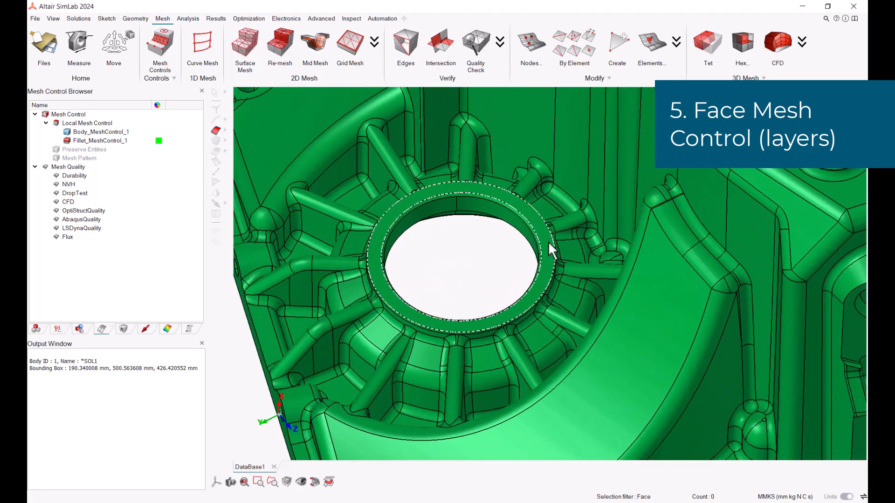
pyautogui.click(548, 236)
pyautogui.rightClick(546, 233)
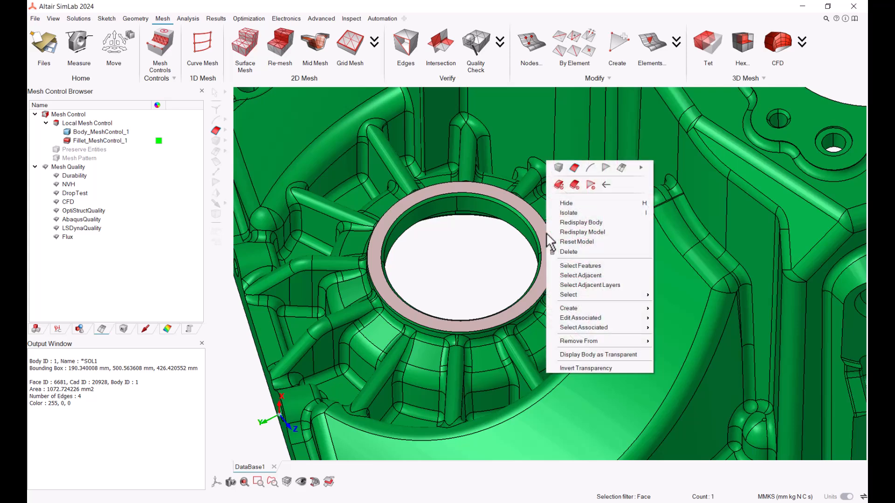
pyautogui.moveTo(580, 307)
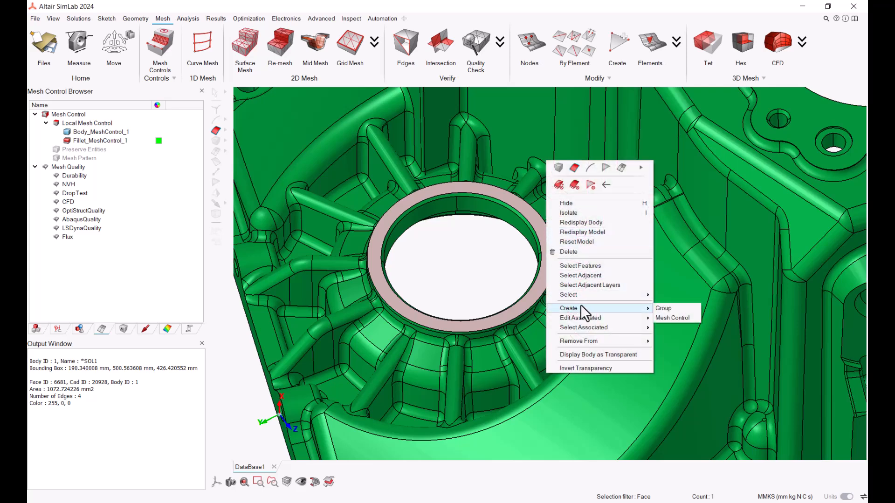
pyautogui.click(667, 318)
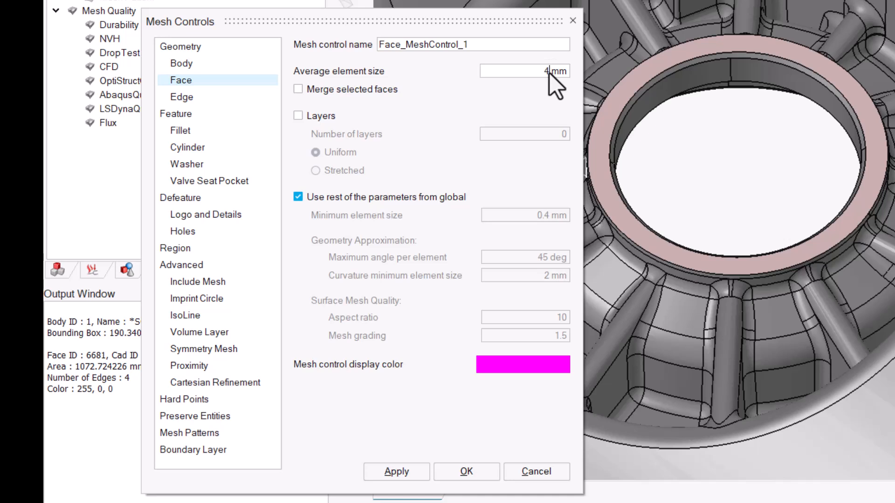
# Step: Enable layers with 2 uniform layers and create the face mesh control
pyautogui.click(298, 116)
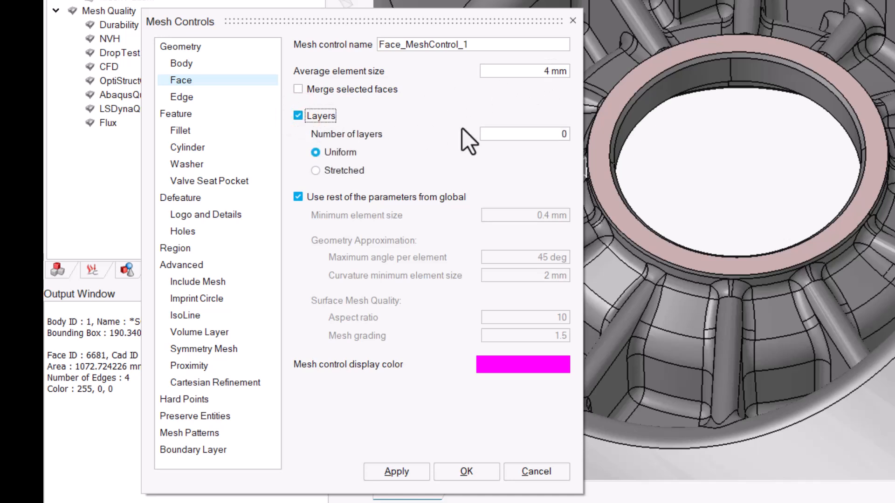
pyautogui.doubleClick(564, 134)
pyautogui.write('2')
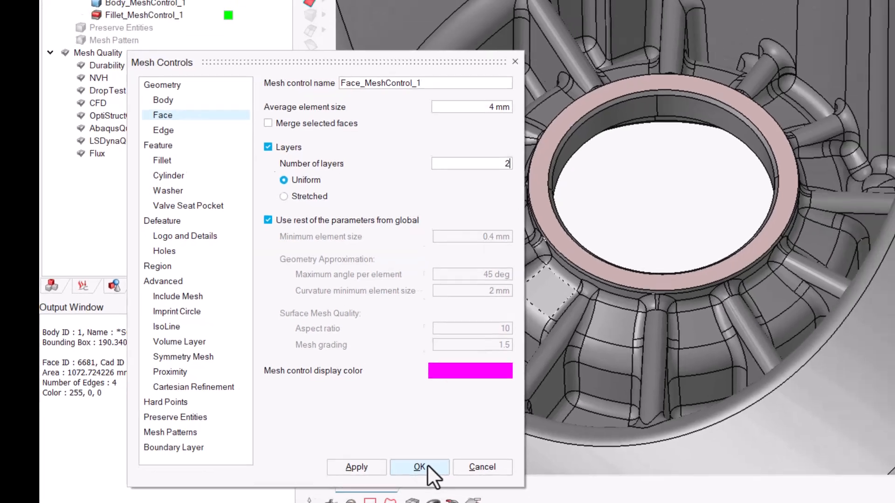
pyautogui.click(419, 467)
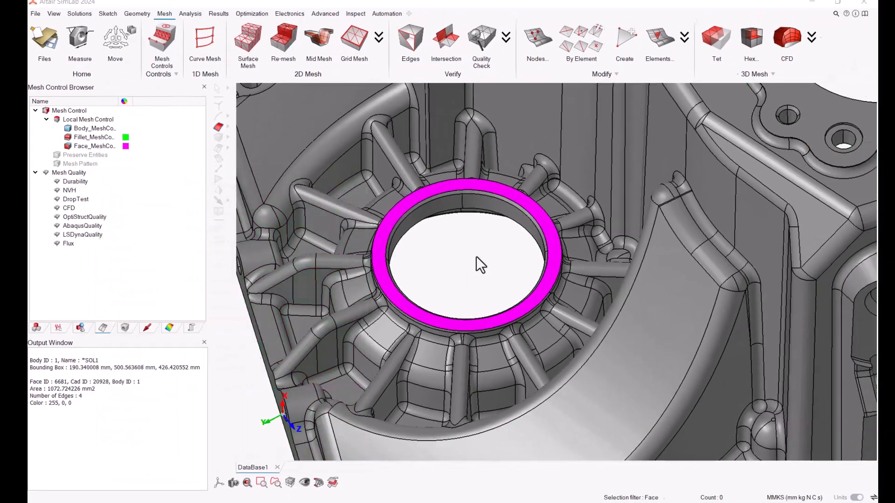
# Step: Start a cylinder mesh control and select the inner cylindrical faces of the two adjoining bearing bores
pyautogui.scroll(3, 703, 185)
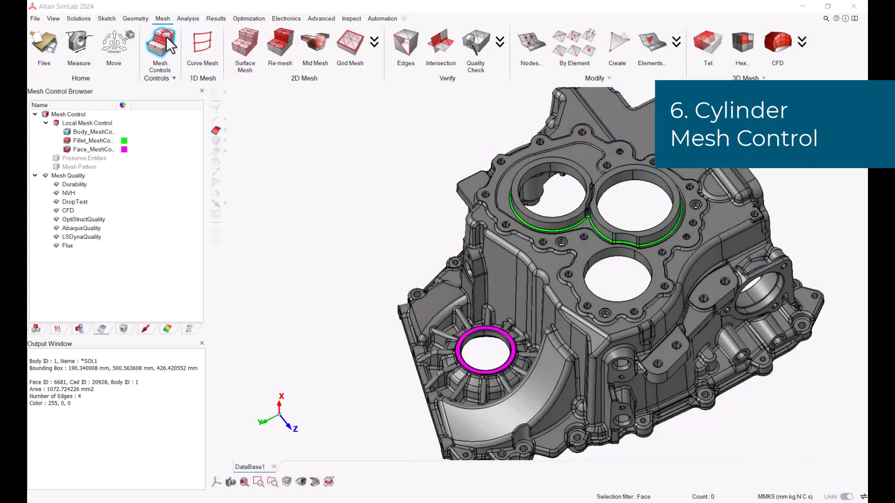
pyautogui.click(165, 37)
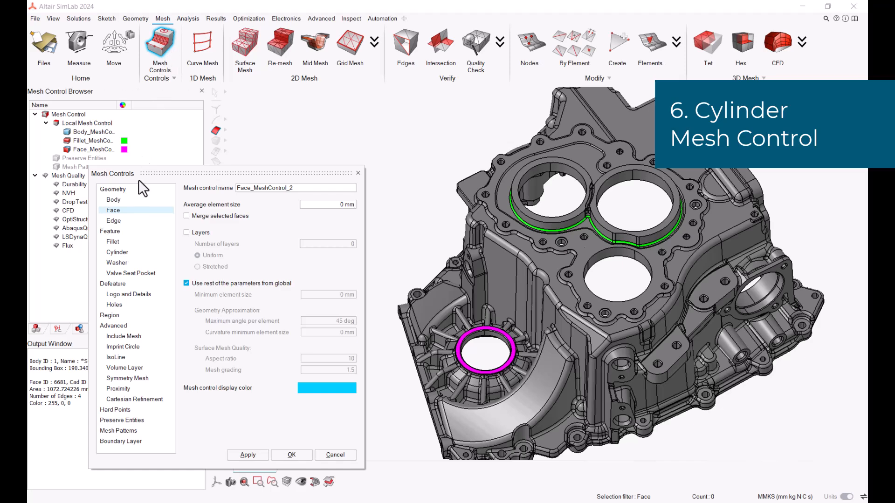
pyautogui.click(124, 253)
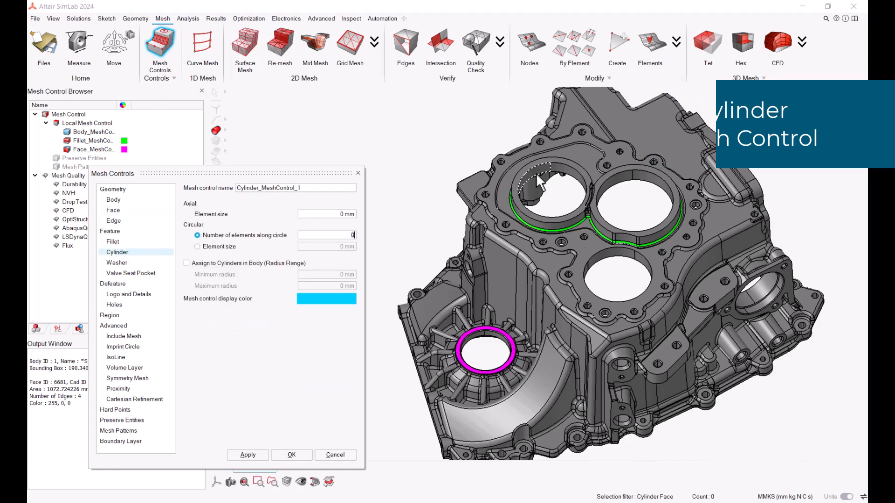
pyautogui.click(552, 178)
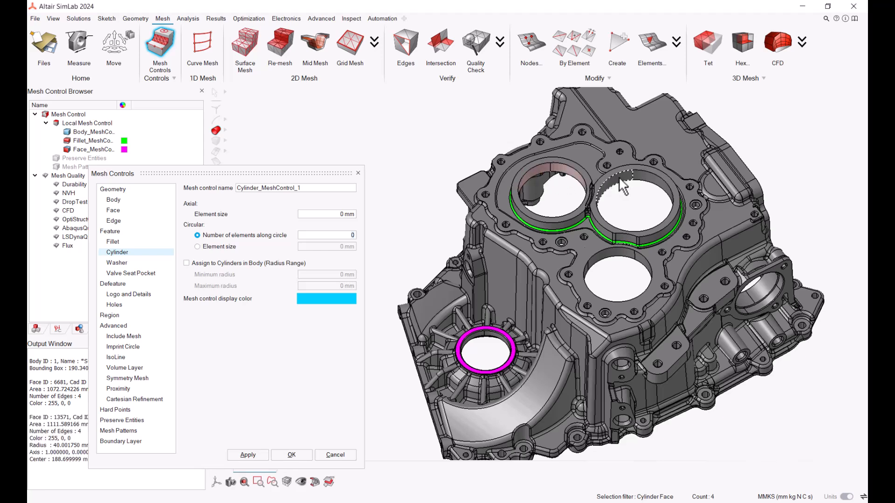
pyautogui.click(627, 186)
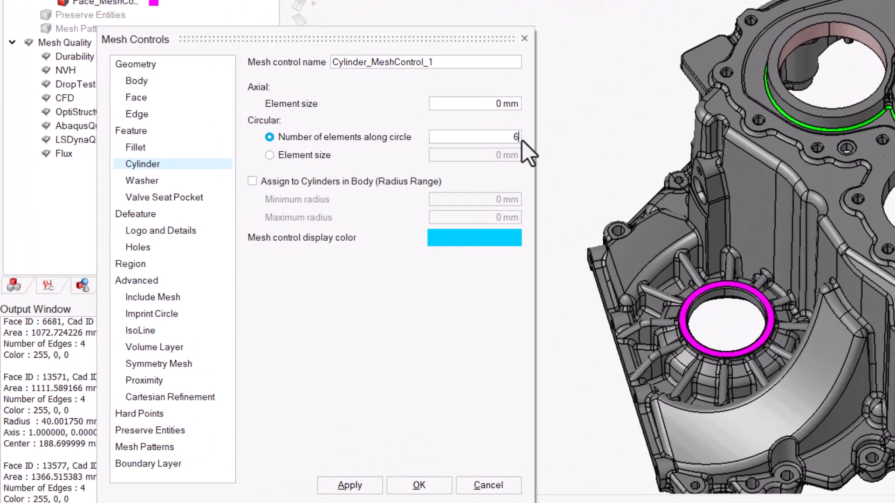
# Step: Set 64 elements along the circle and a 3 mm axial element size, create the cylinder mesh control, and close the mesh control settings
pyautogui.write('4')
pyautogui.click(498, 108)
pyautogui.write('3')
pyautogui.click(350, 485)
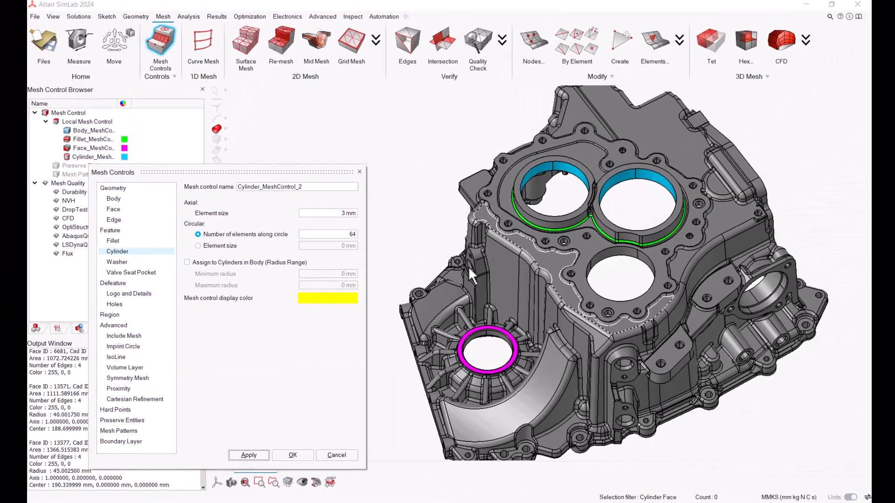
pyautogui.scroll(3, 569, 176)
pyautogui.moveTo(569, 177); pyautogui.dragTo(565, 235, button='right')
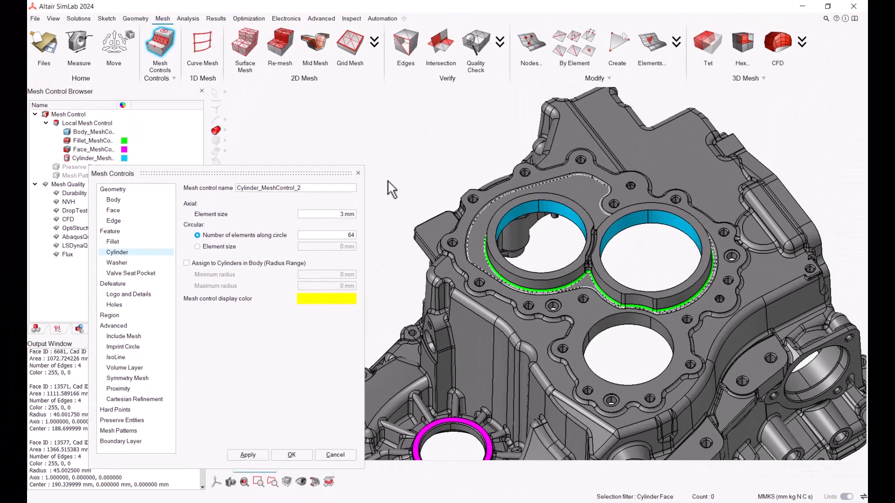
pyautogui.click(358, 173)
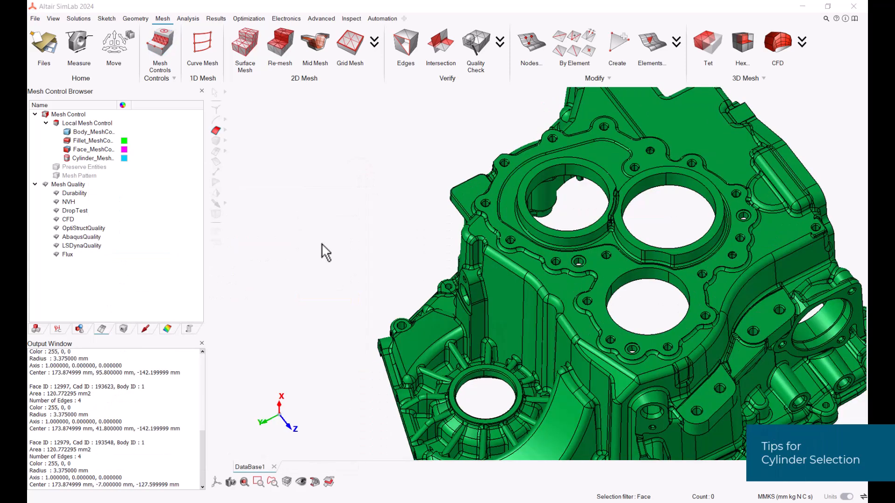
# Step: Restrict selection to cylinder faces, pick a bolt hole on the bearing-side flange, and extend the selection to its matching cylinders
pyautogui.click(224, 130)
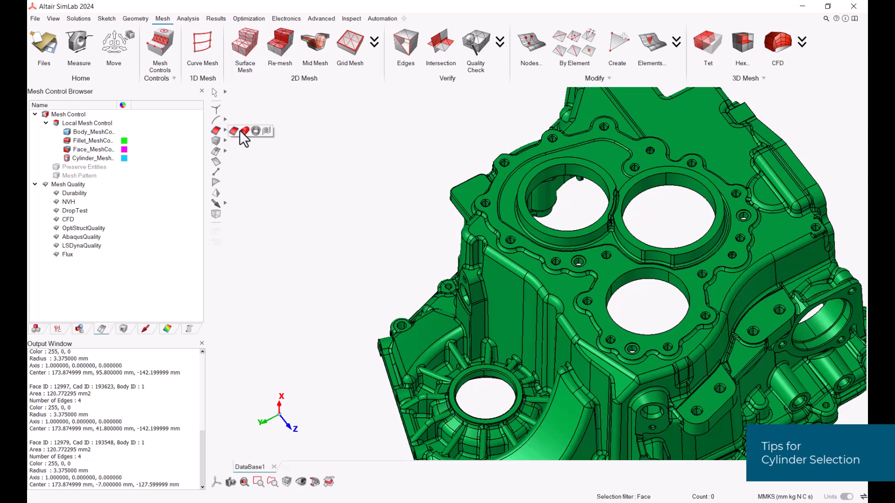
pyautogui.click(245, 131)
pyautogui.scroll(4, 510, 235)
pyautogui.click(507, 230)
pyautogui.moveTo(509, 235)
pyautogui.mouseDown(button='middle')
pyautogui.moveTo(510, 246)
pyautogui.moveTo(506, 236)
pyautogui.mouseUp(button='middle')
pyautogui.rightClick(506, 236)
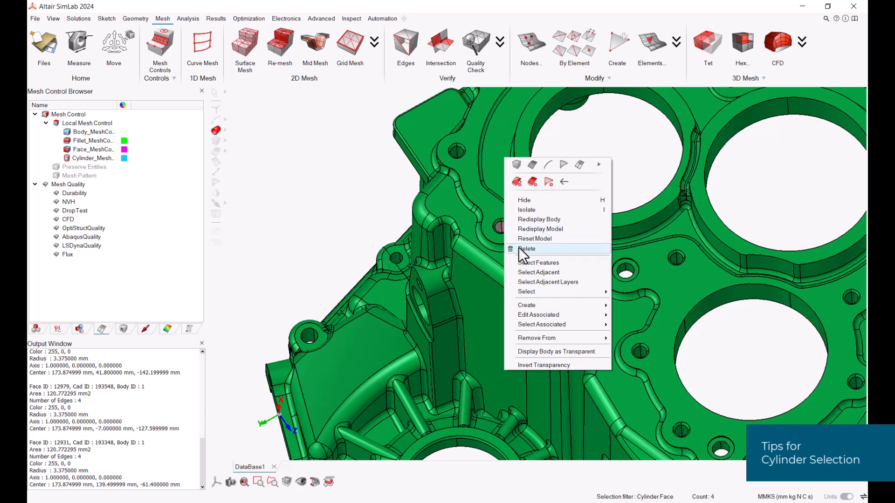
pyautogui.moveTo(556, 289)
pyautogui.click(642, 318)
pyautogui.moveTo(642, 319); pyautogui.dragTo(516, 271, button='middle')
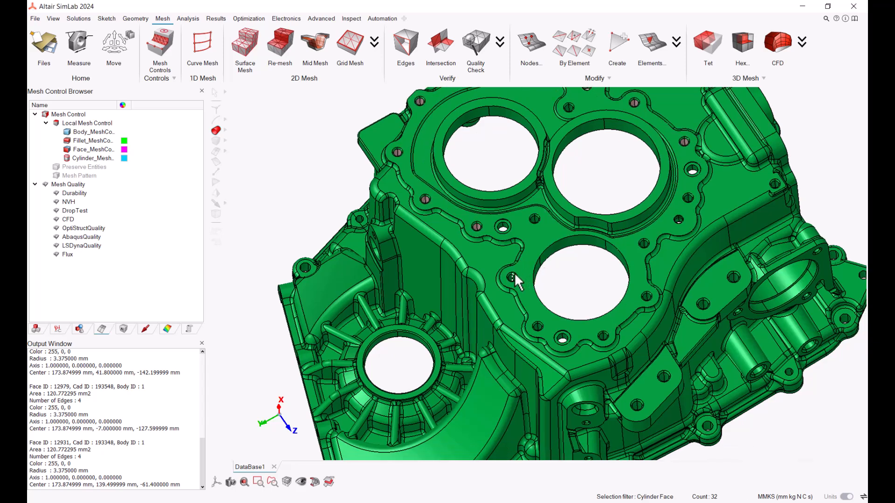
# Step: Add the bolt hole beside the lower large bore to the selection, along with its matching cylinders
pyautogui.click(513, 278)
pyautogui.rightClick(513, 278)
pyautogui.press('Down')
pyautogui.press('Down')
pyautogui.press('Down')
pyautogui.press('Down')
pyautogui.press('Down')
pyautogui.press('Down')
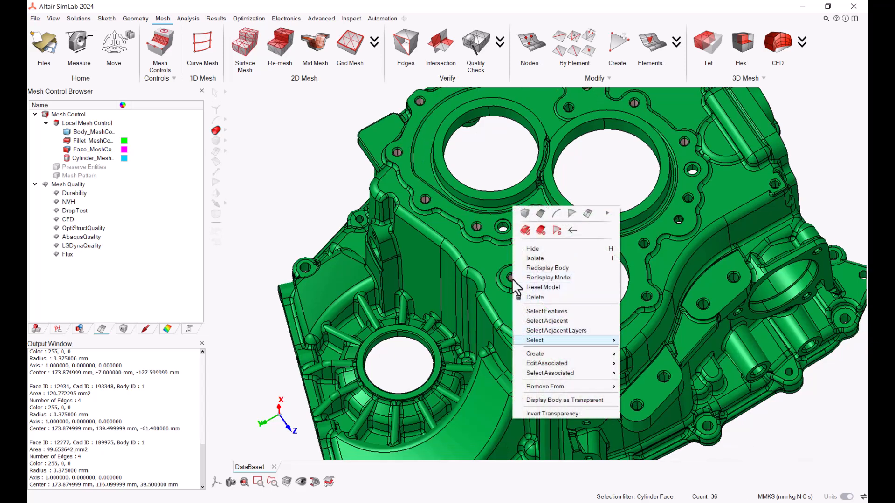
pyautogui.click(648, 369)
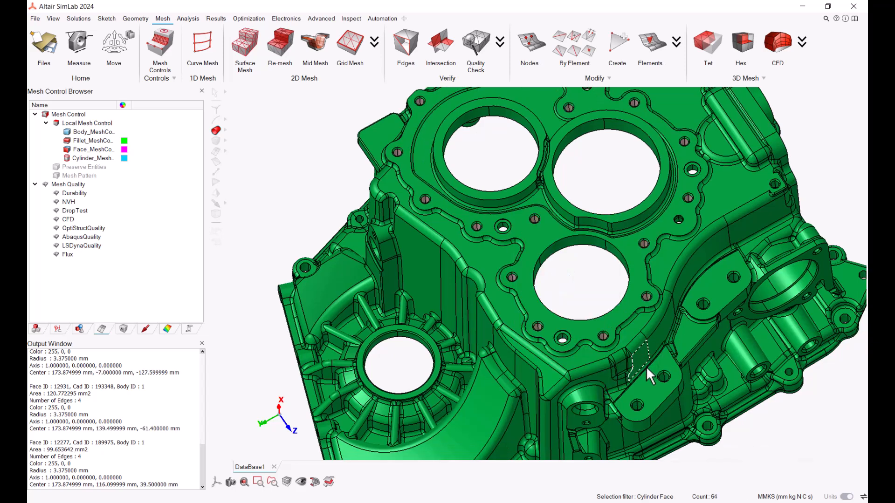
# Step: Isolate the selected bolt hole cylinders to check them, and redisplay the whole model
pyautogui.scroll(-2, 609, 299)
pyautogui.rightClick(606, 289)
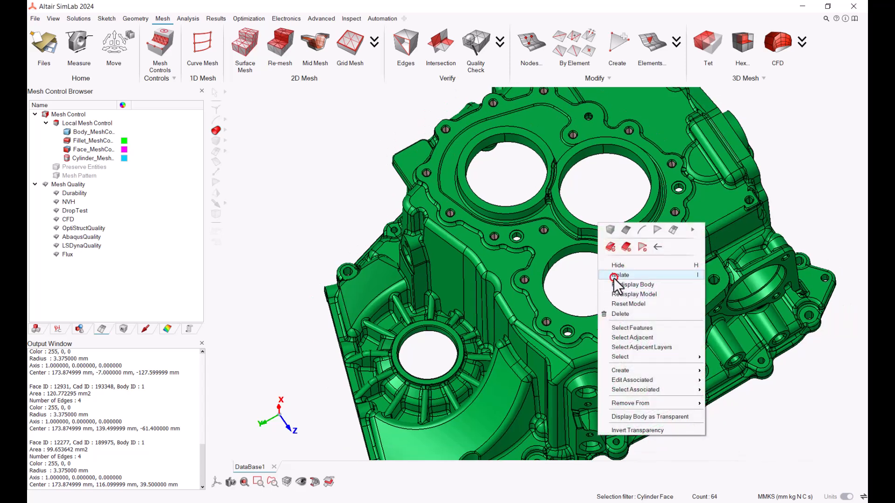
pyautogui.click(613, 277)
pyautogui.rightClick(614, 286)
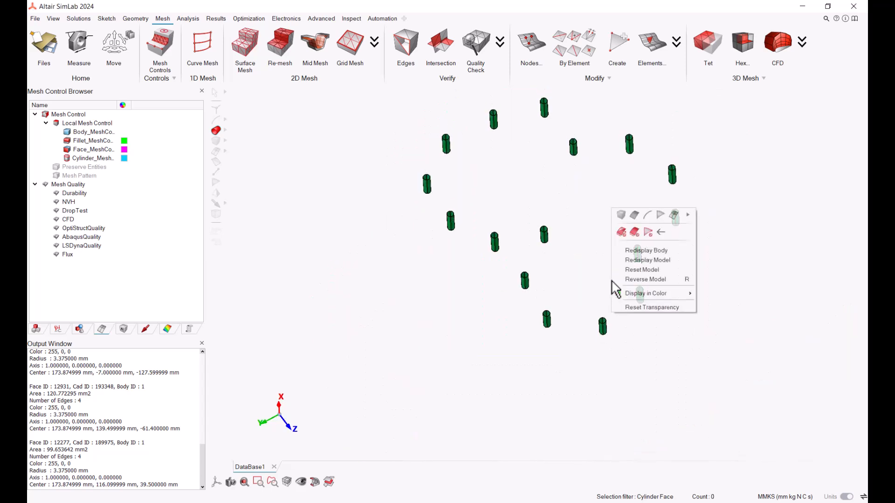
pyautogui.click(640, 261)
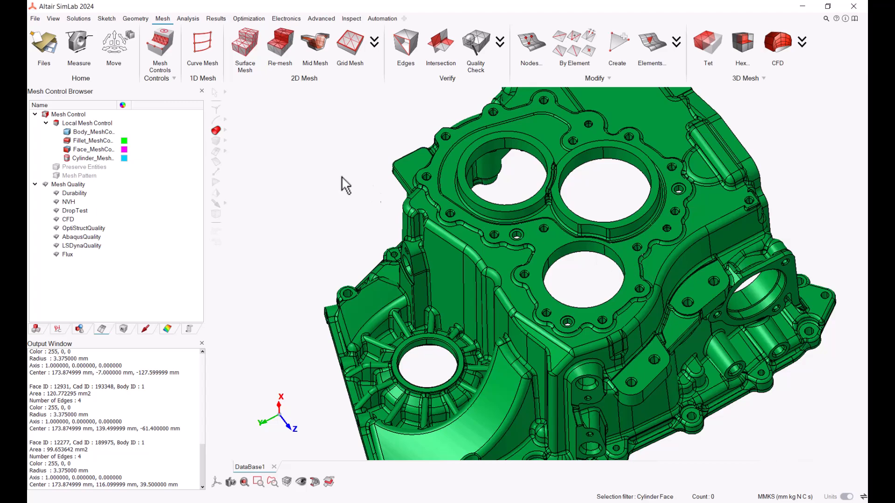
# Step: Select the gear case body and set its feature selection to full and closed partial cylinders instead of fillets
pyautogui.click(216, 140)
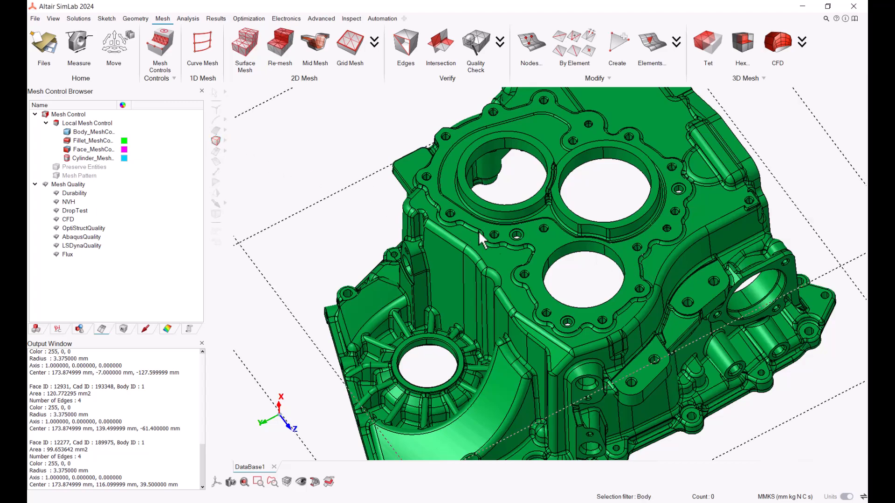
pyautogui.click(530, 254)
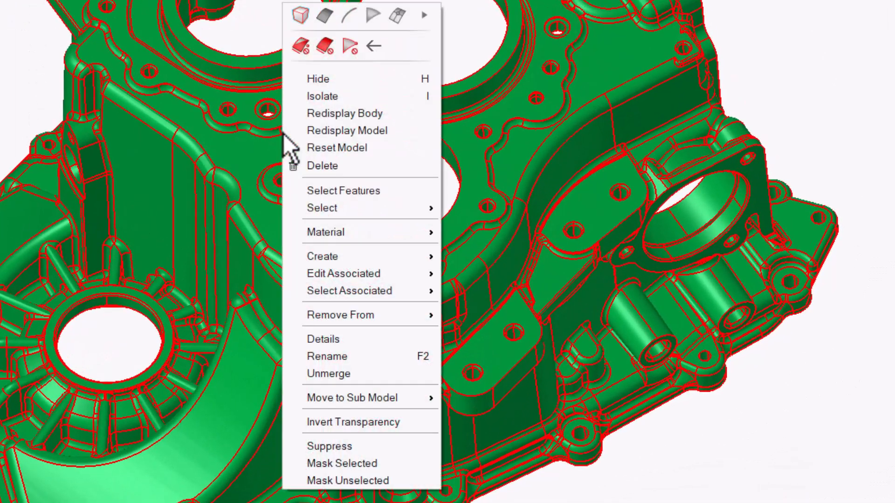
pyautogui.click(373, 191)
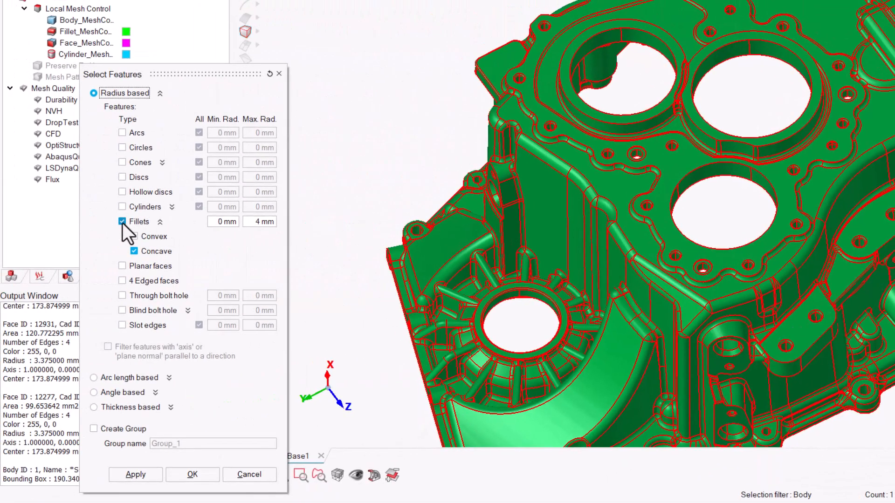
pyautogui.click(122, 222)
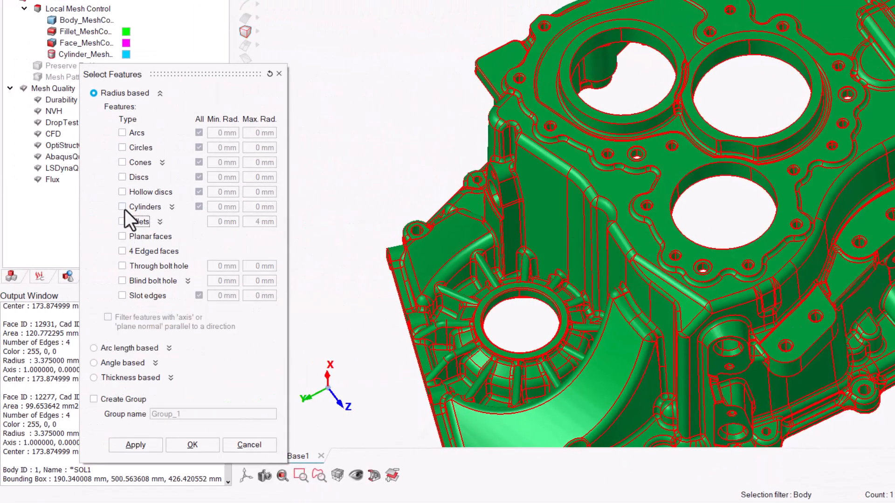
pyautogui.click(124, 208)
pyautogui.click(134, 236)
# Step: Select the cylinders with radii from 2 mm to 7 mm and isolate them
pyautogui.click(199, 207)
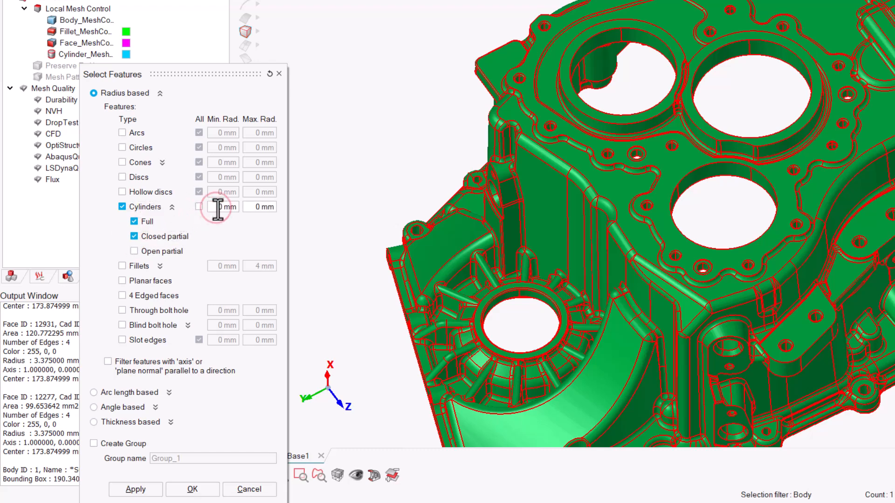
pyautogui.doubleClick(222, 207)
pyautogui.write('2')
pyautogui.click(144, 493)
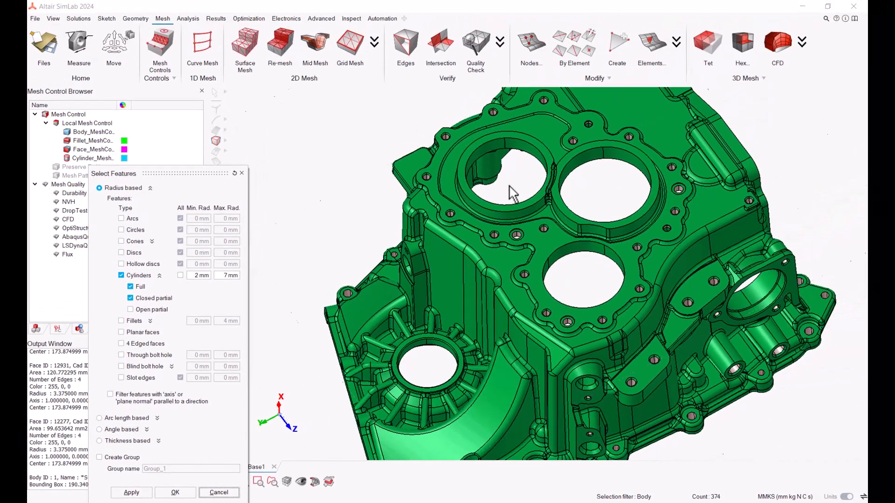
pyautogui.rightClick(515, 181)
pyautogui.click(535, 159)
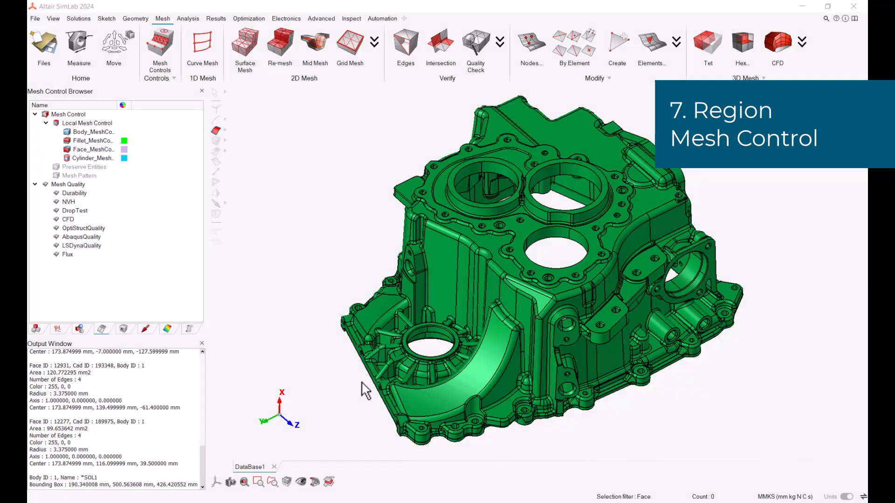
# Step: Start a region mesh control with a cylindrical region for the inner side of the gear case
pyautogui.moveTo(370, 394); pyautogui.dragTo(375, 400, button='middle')
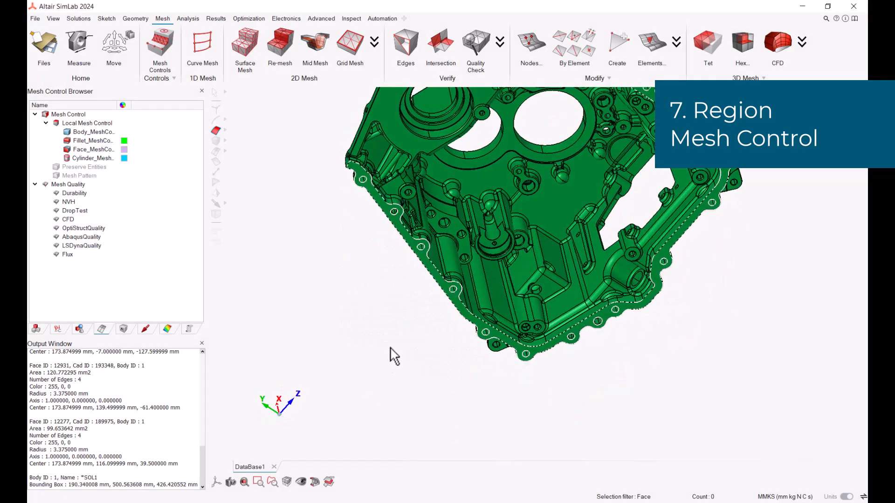
pyautogui.scroll(6, 513, 228)
pyautogui.click(160, 43)
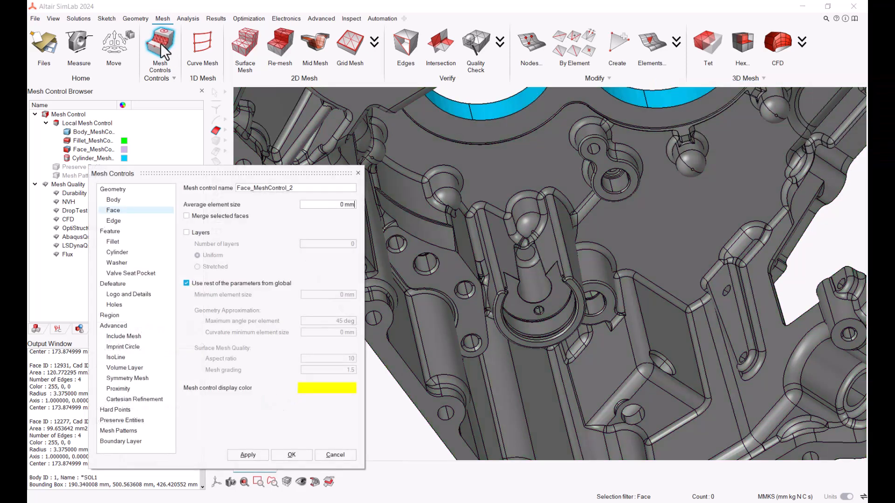
pyautogui.click(117, 316)
pyautogui.click(198, 231)
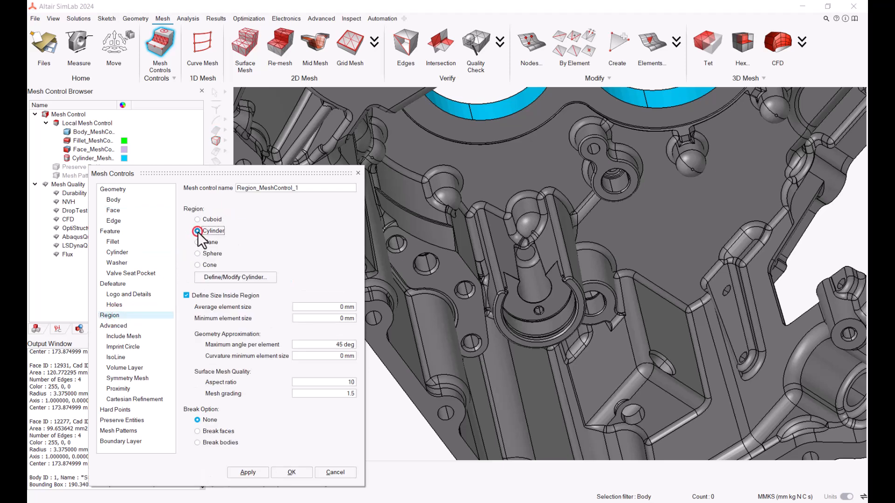
# Step: Define the region cylinder from the arc edge of the semicircular boss inside the case, with a 32 mm radius
pyautogui.click(239, 277)
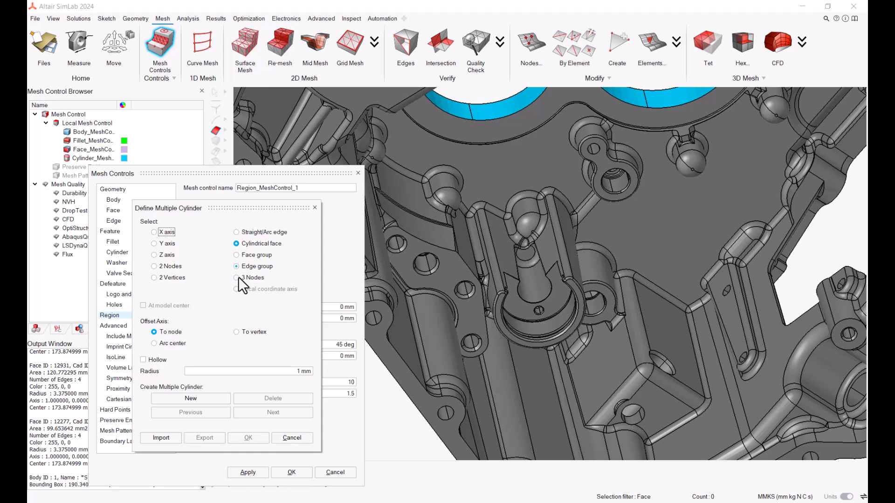
pyautogui.click(249, 233)
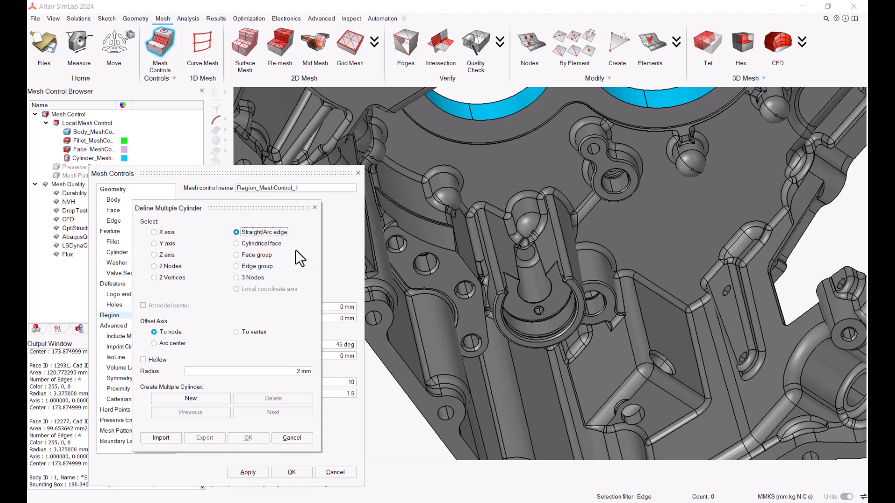
pyautogui.click(552, 340)
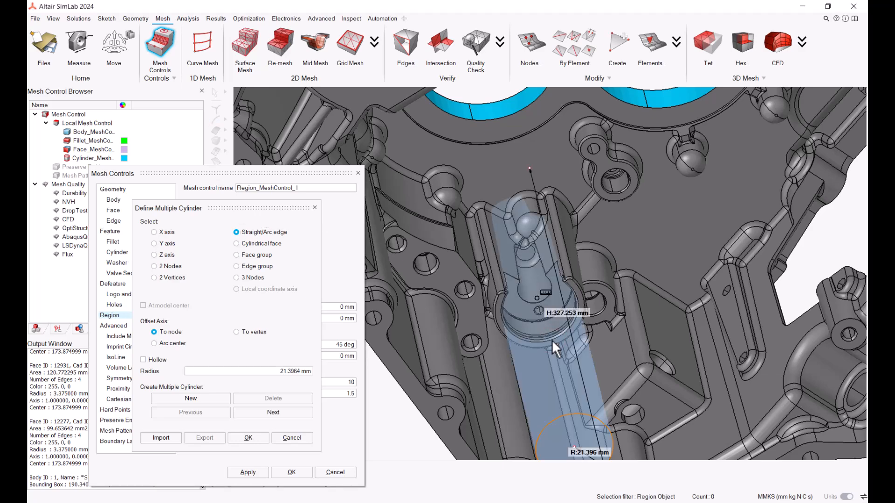
pyautogui.moveTo(552, 339); pyautogui.dragTo(528, 295, button='middle')
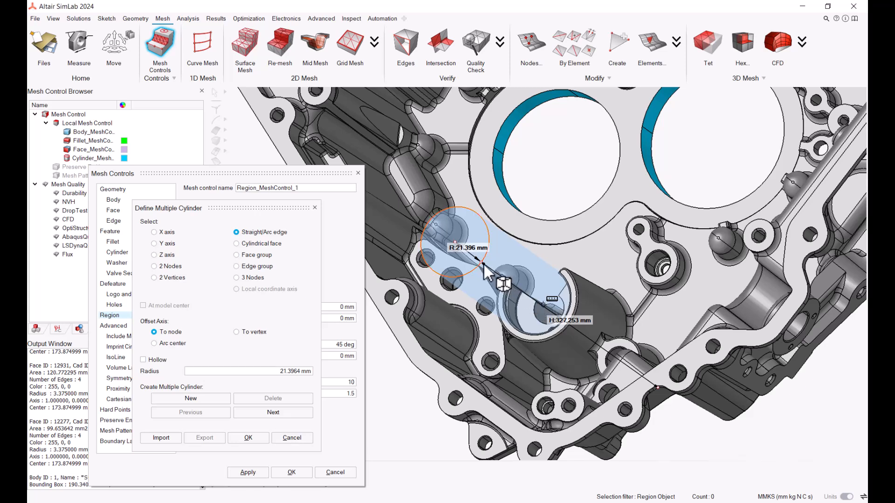
pyautogui.moveTo(480, 261); pyautogui.dragTo(512, 280)
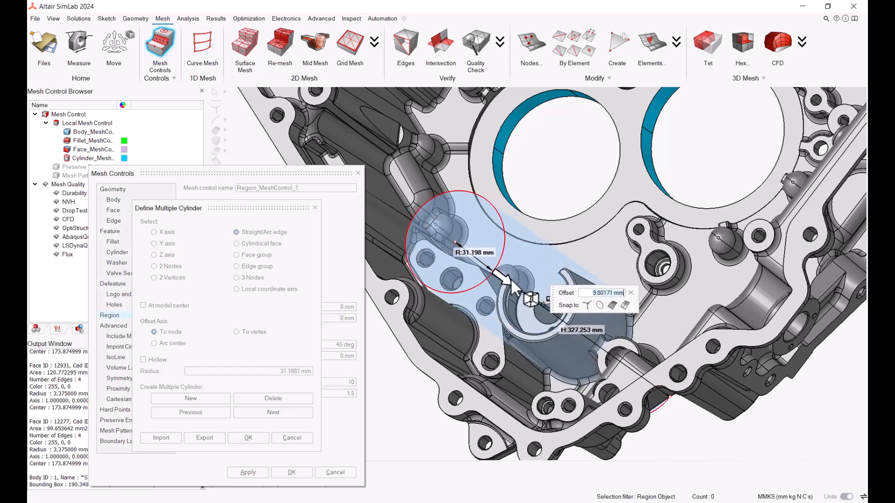
pyautogui.click(630, 292)
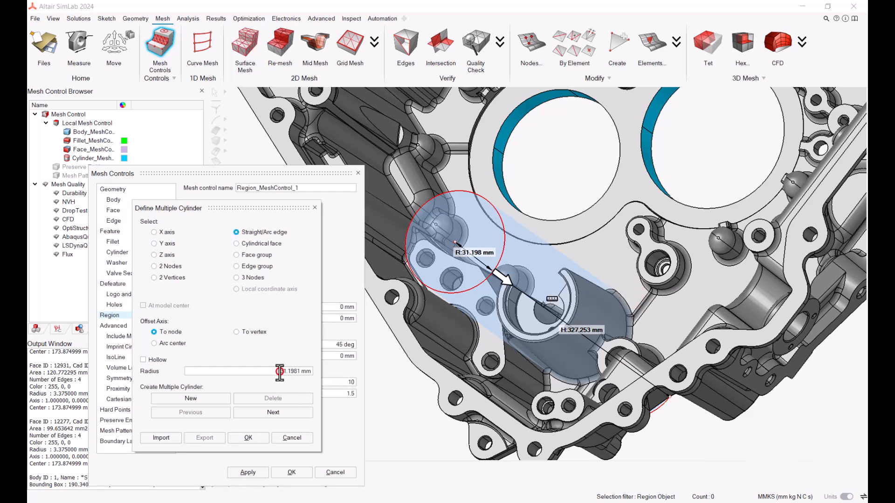
pyautogui.write('32')
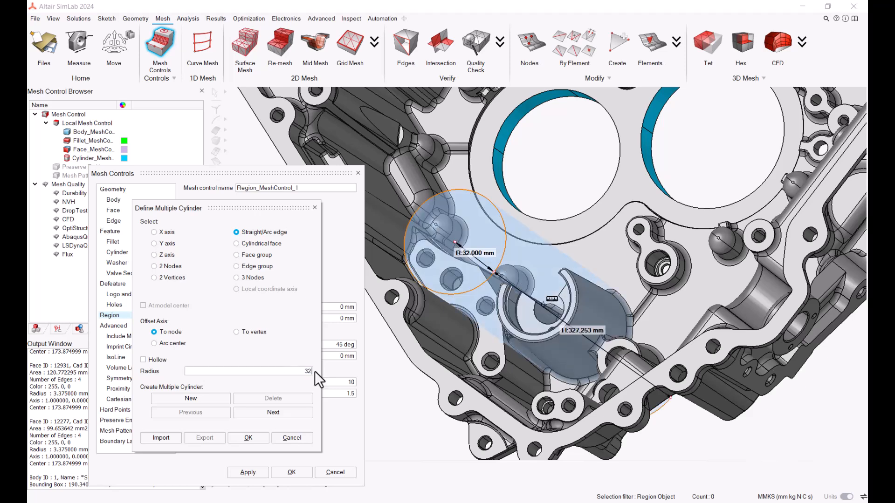
pyautogui.click(261, 437)
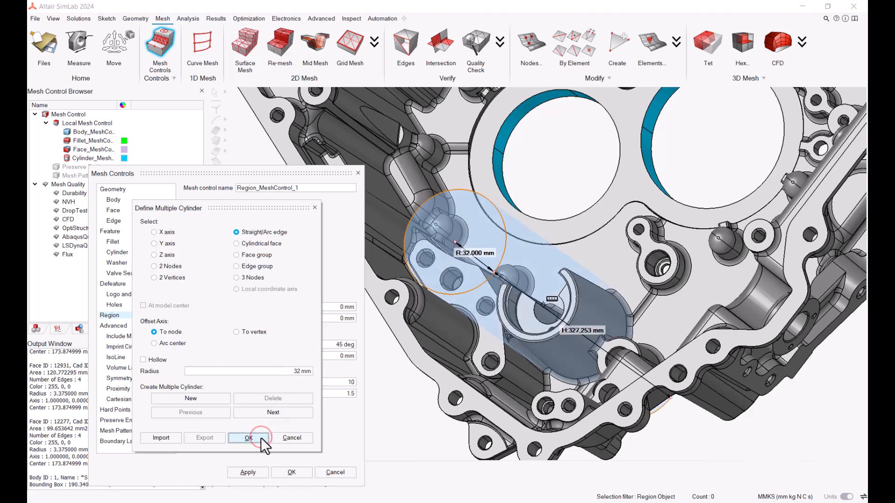
# Step: Create the region mesh control on the body with 4 mm average size, 30 deg maximum angle and 0.7 mm curvature minimum size
pyautogui.doubleClick(338, 307)
pyautogui.write('4')
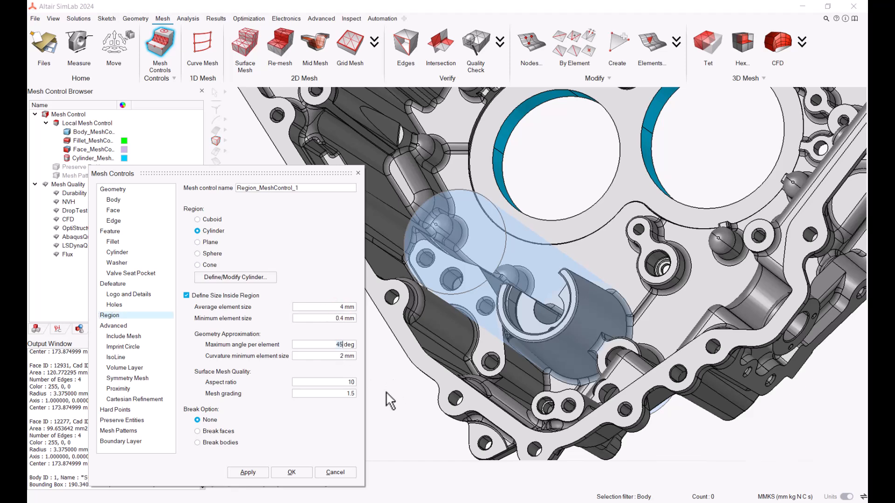
pyautogui.doubleClick(340, 356)
pyautogui.write('0.7')
pyautogui.click(529, 226)
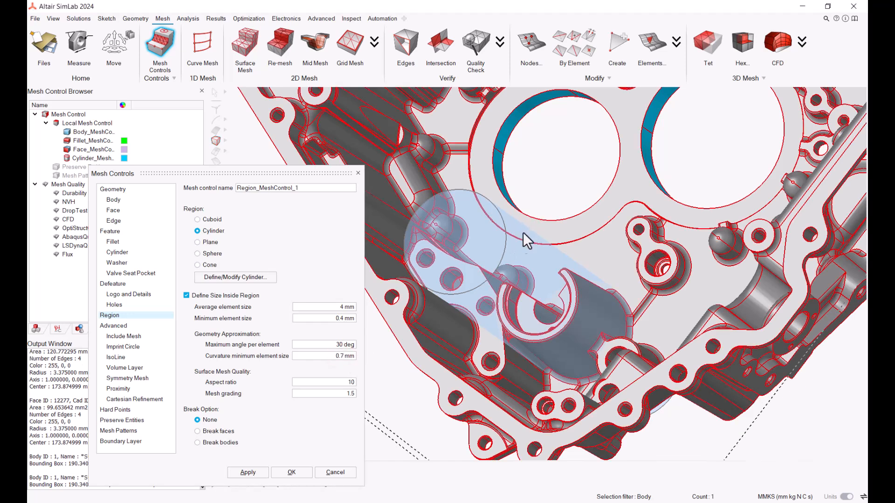
pyautogui.click(291, 472)
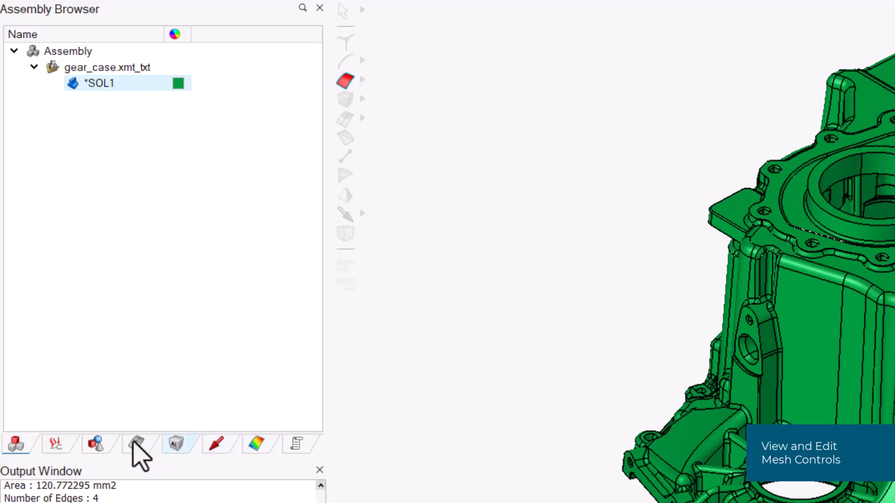
# Step: List the mesh controls with their full names and display the model in mesh control colors
pyautogui.click(134, 445)
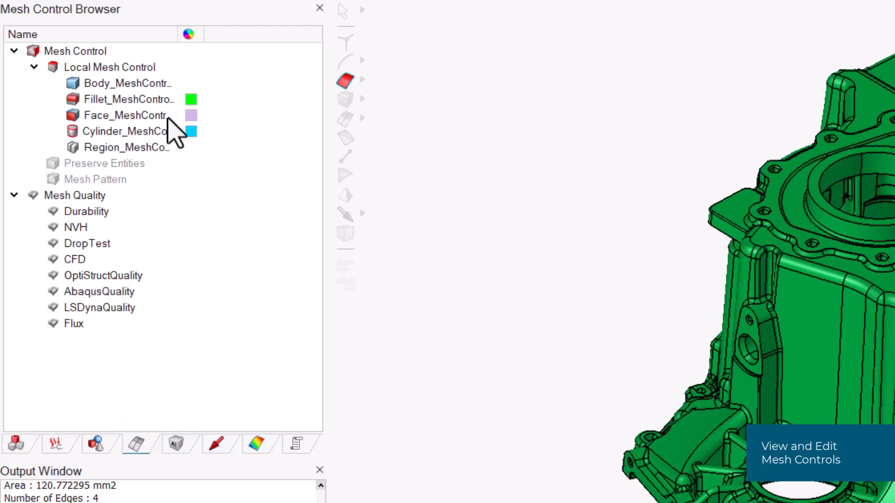
pyautogui.moveTo(177, 37); pyautogui.dragTo(211, 34)
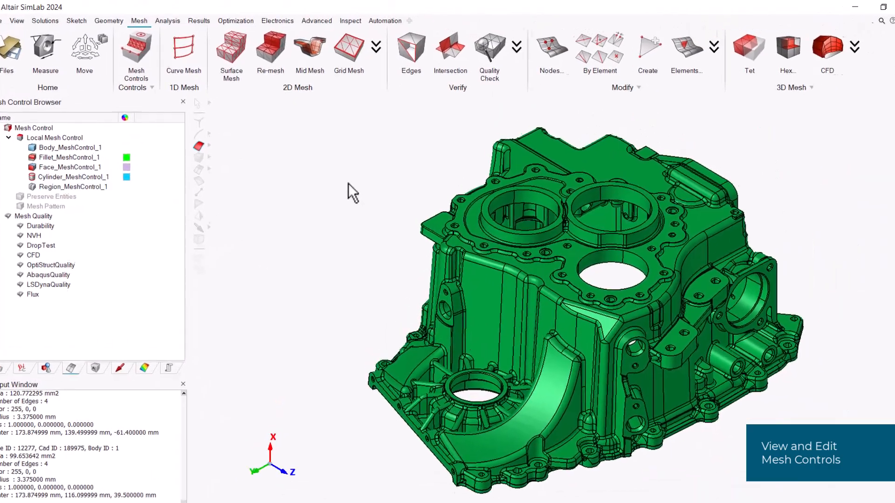
pyautogui.rightClick(349, 161)
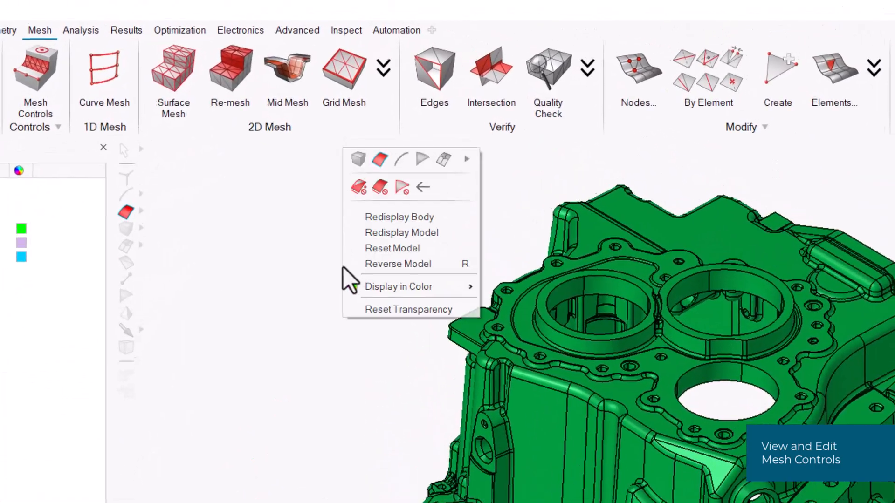
pyautogui.moveTo(397, 297)
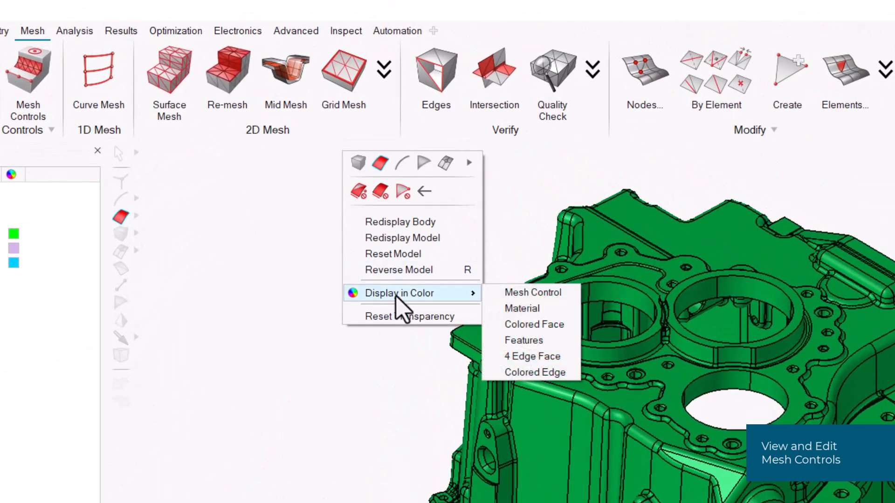
pyautogui.click(510, 293)
pyautogui.moveTo(480, 231); pyautogui.dragTo(578, 297, button='middle')
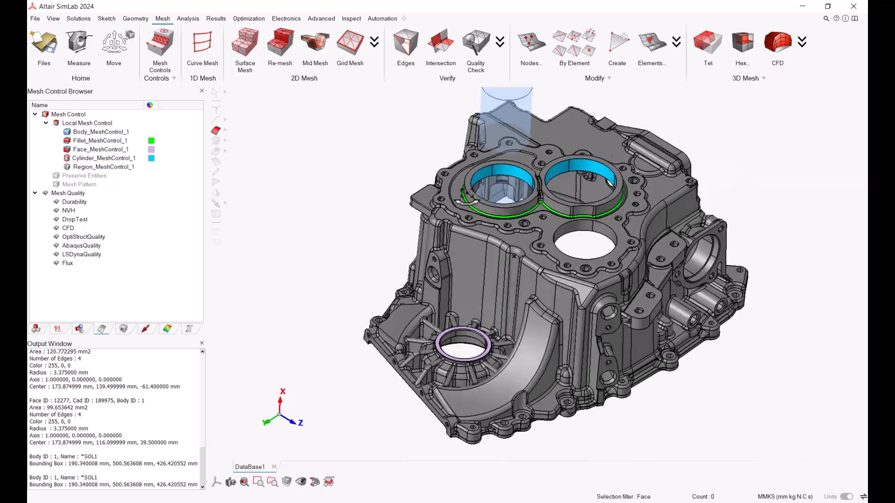
pyautogui.moveTo(574, 290); pyautogui.dragTo(607, 282, button='right')
pyautogui.scroll(5, 607, 283)
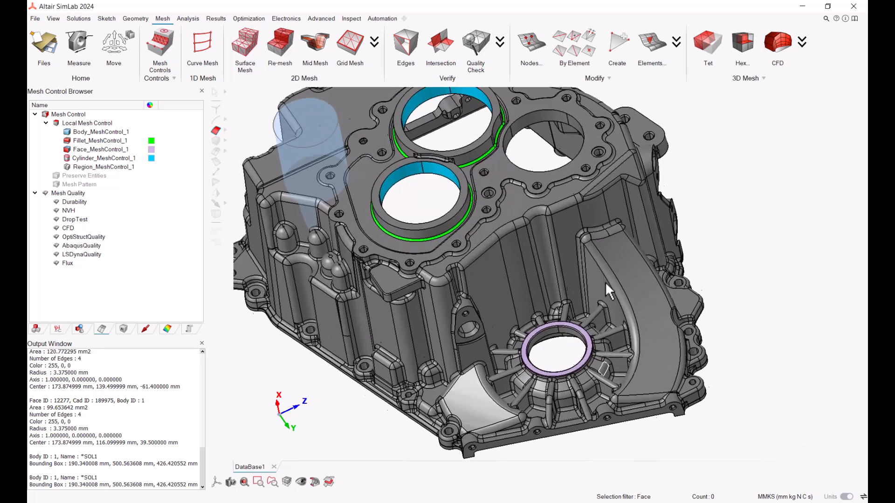
# Step: Change the face mesh control's display color to a darker purple and return the model to body color display
pyautogui.click(150, 150)
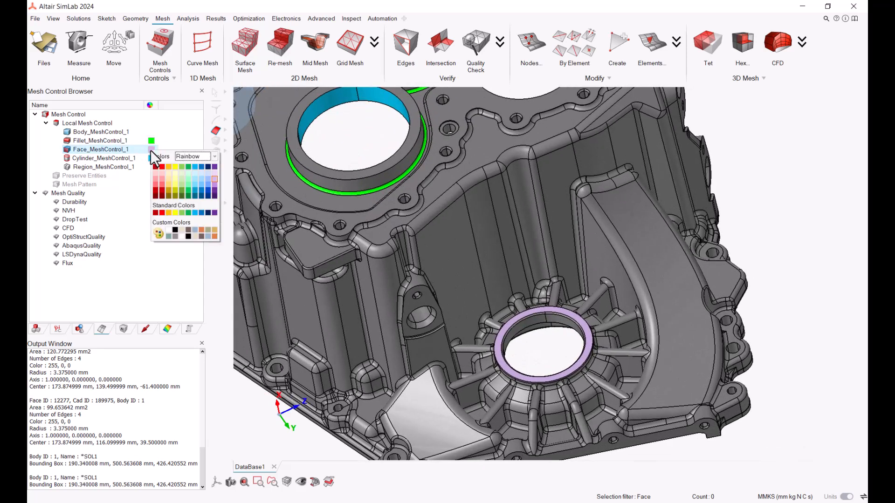
pyautogui.click(214, 185)
pyautogui.rightClick(376, 154)
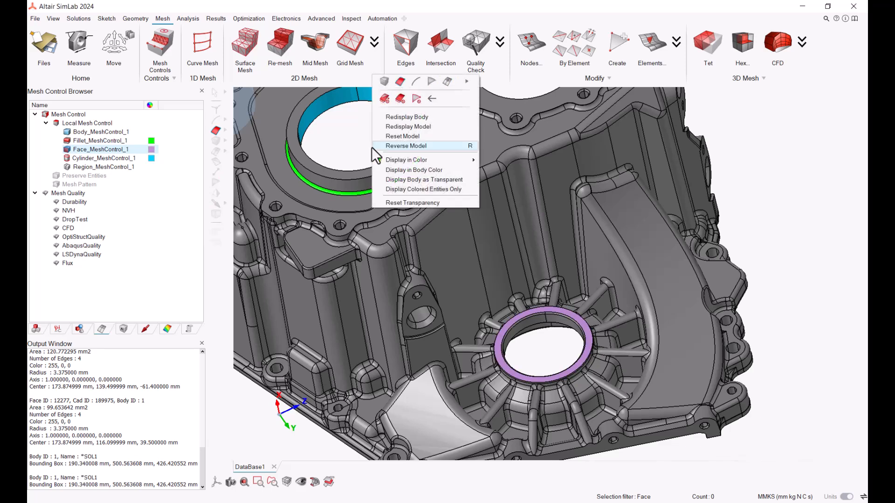
pyautogui.click(412, 170)
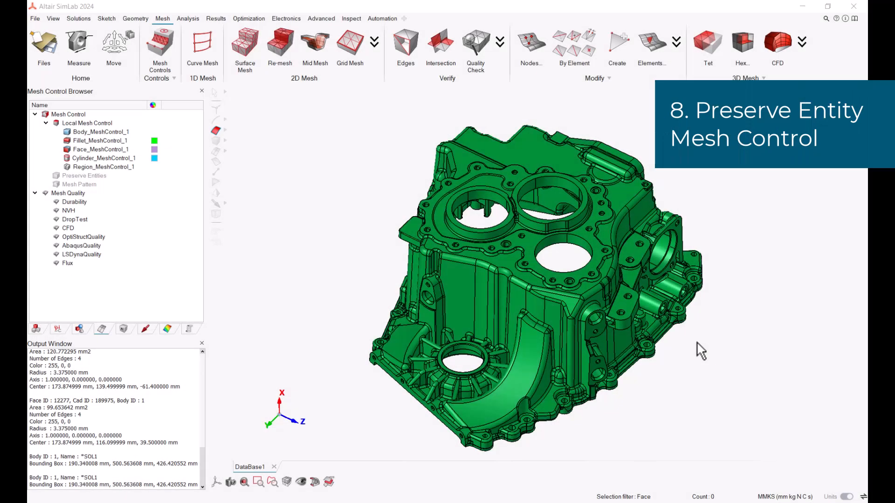
# Step: Create a preserve entities mesh control that keeps the face shape of the large mating flange around the case's open side
pyautogui.moveTo(708, 362); pyautogui.dragTo(640, 281, button='middle')
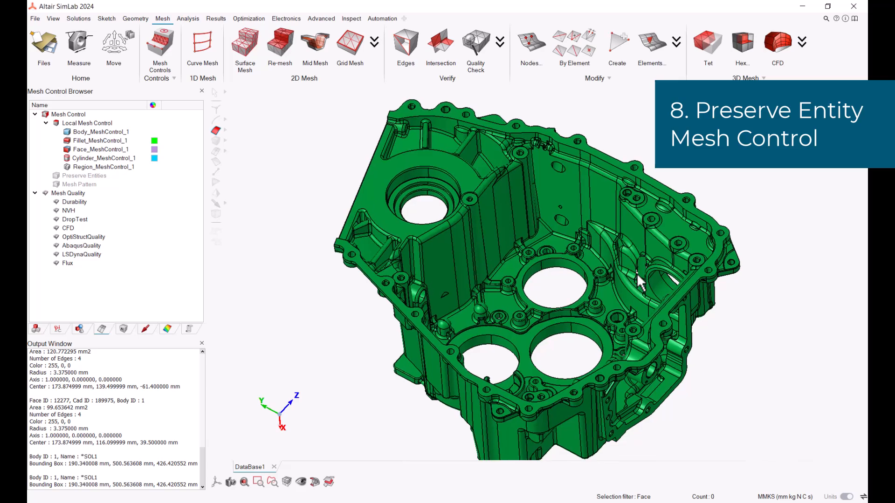
pyautogui.click(156, 43)
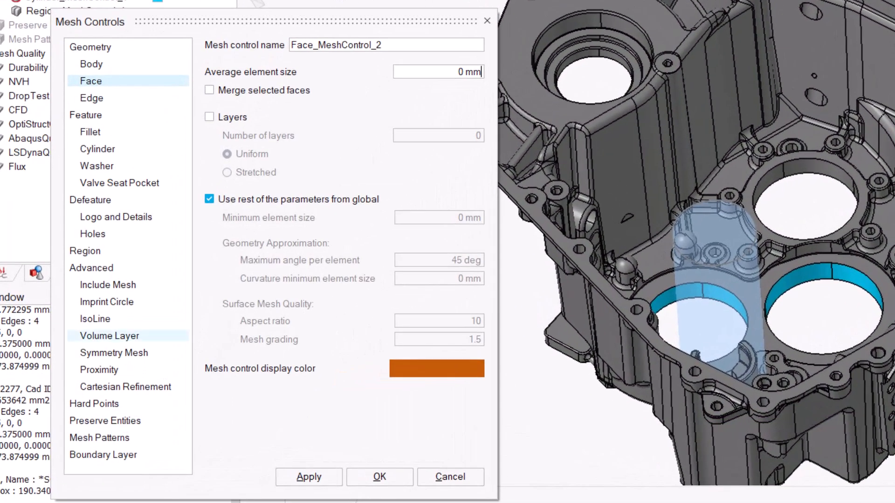
pyautogui.click(141, 422)
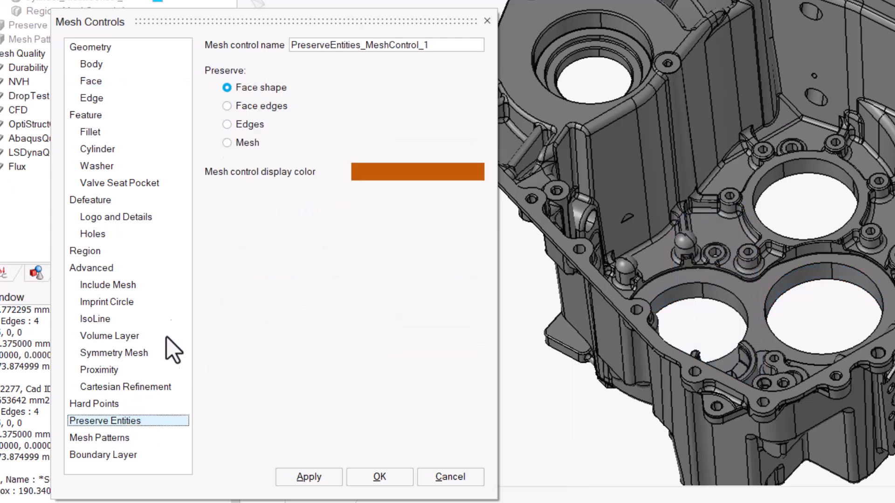
pyautogui.click(241, 89)
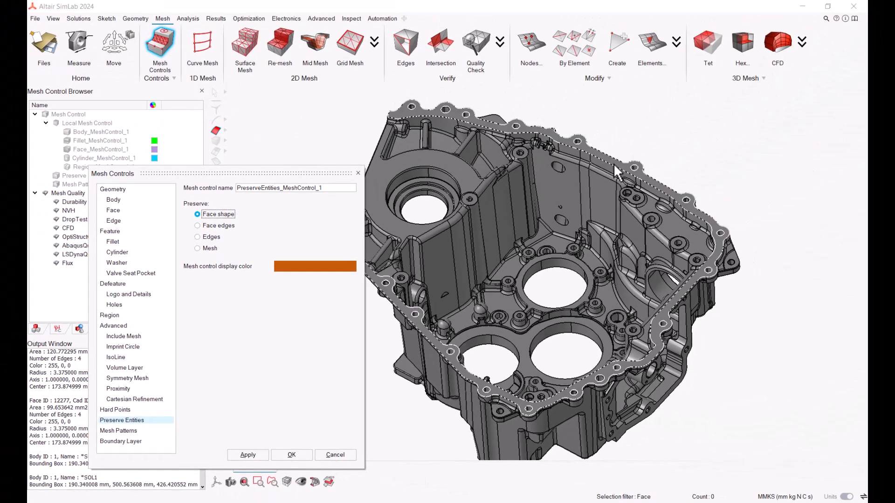
pyautogui.click(613, 163)
pyautogui.moveTo(610, 198); pyautogui.dragTo(677, 200, button='middle')
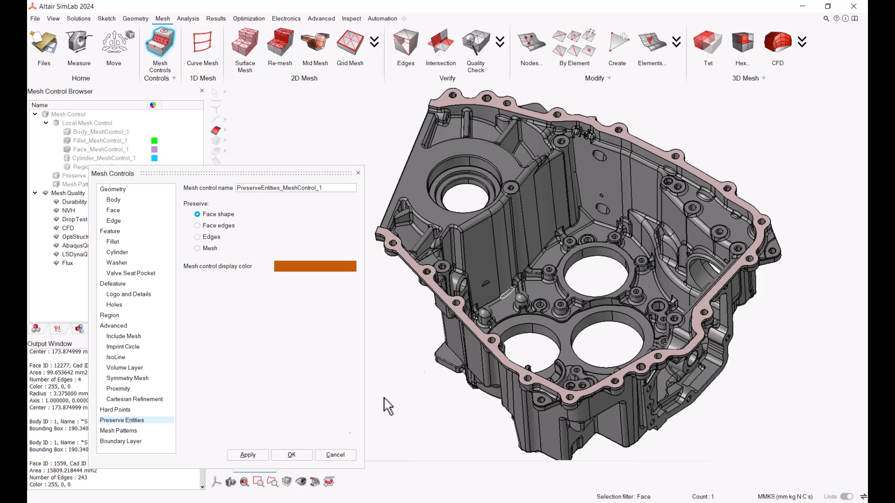
pyautogui.click(291, 456)
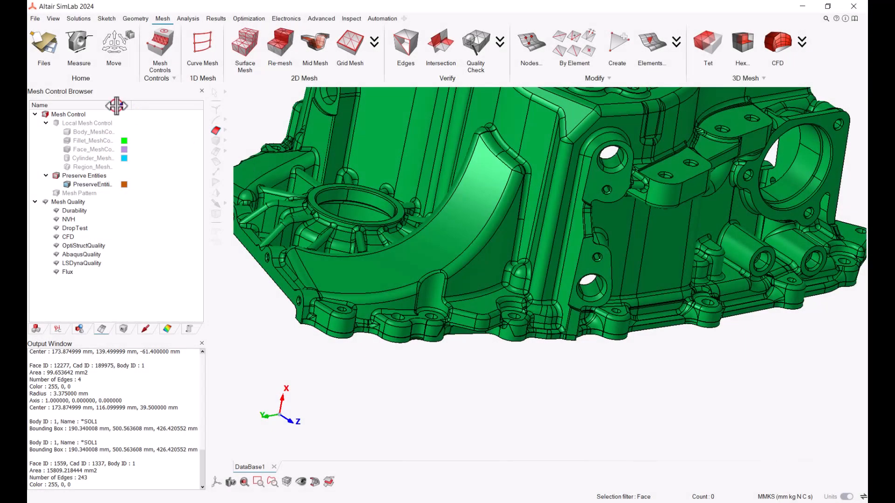
# Step: Edit the preserve entities control to also include the flange faces around the two side openings, overwriting the existing preserved entity
pyautogui.moveTo(118, 106); pyautogui.dragTo(163, 111)
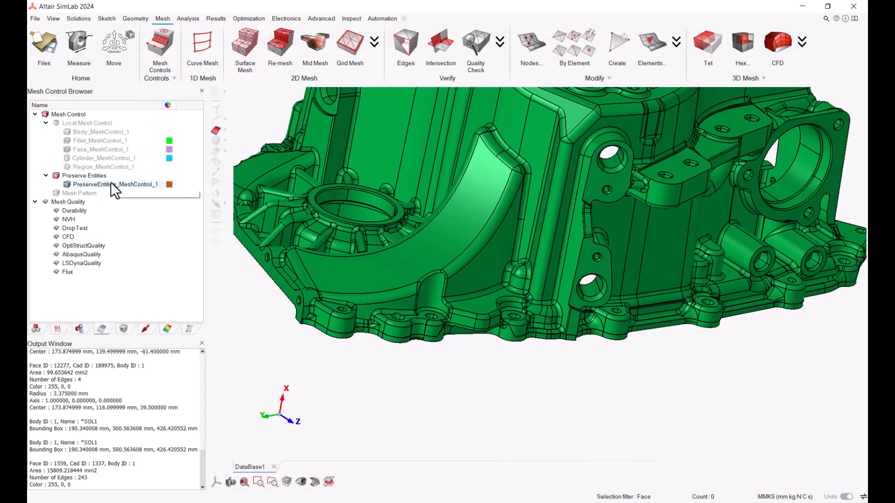
pyautogui.doubleClick(111, 184)
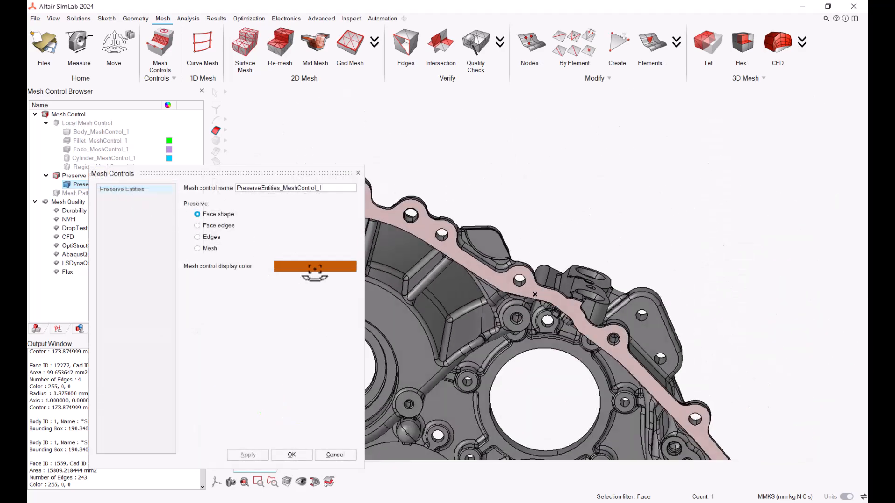
pyautogui.moveTo(315, 269); pyautogui.dragTo(618, 236, button='middle')
pyautogui.scroll(-2, 606, 299)
pyautogui.scroll(-2, 606, 299)
pyautogui.moveTo(606, 299); pyautogui.dragTo(619, 308, button='middle')
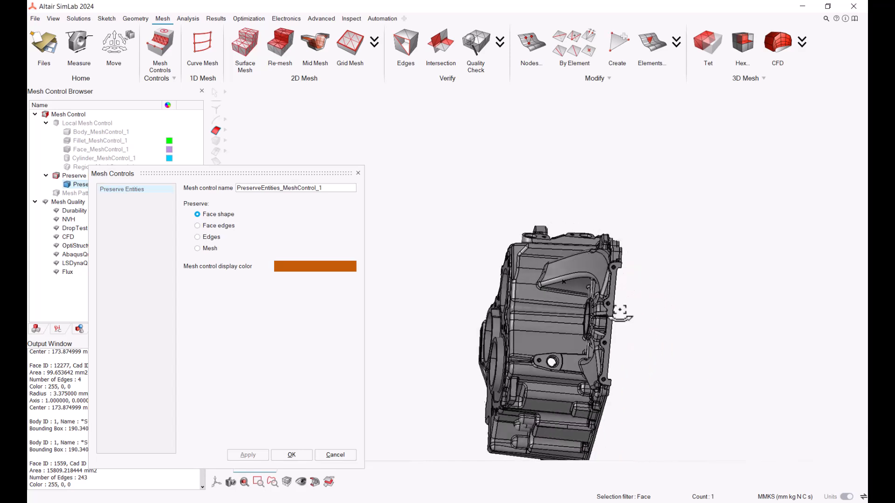
pyautogui.click(610, 329)
pyautogui.moveTo(623, 341); pyautogui.dragTo(625, 287, button='middle')
pyautogui.click(591, 254)
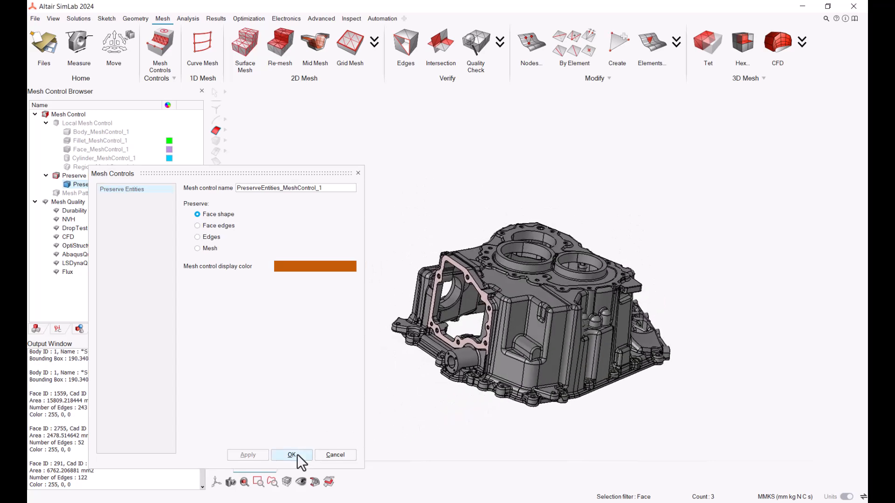
pyautogui.click(297, 455)
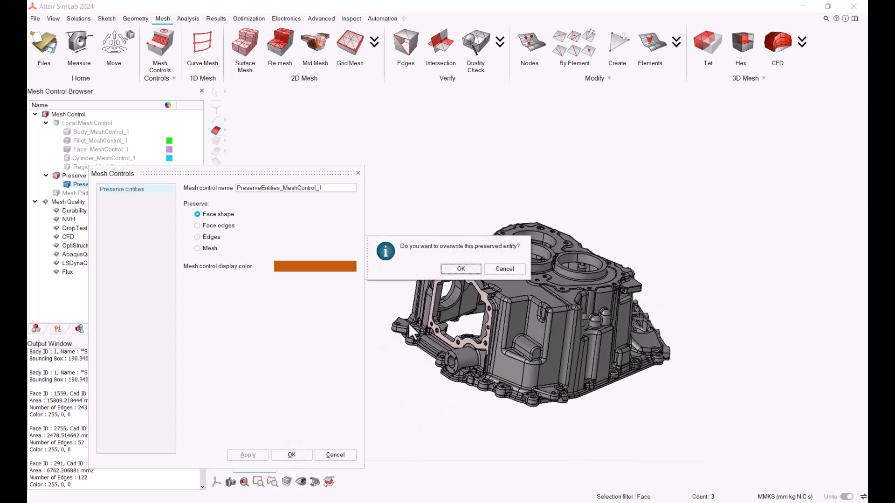
pyautogui.click(457, 269)
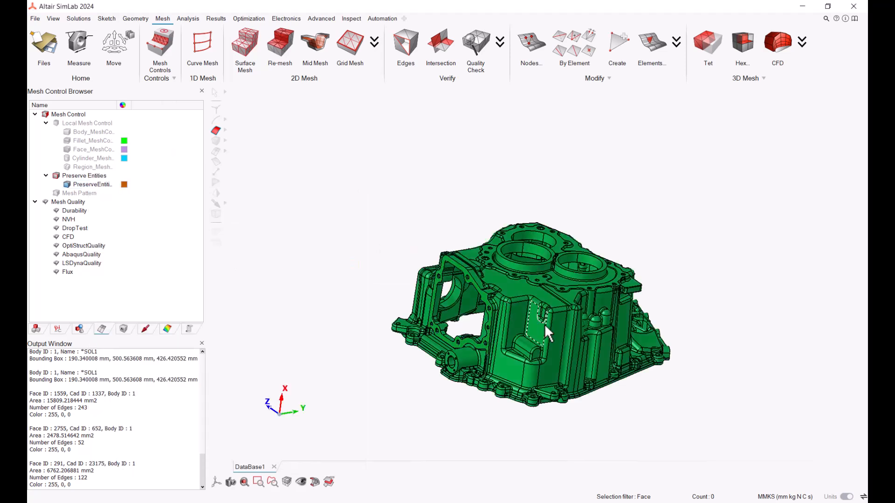
# Step: Surface mesh the gear case body with Tri6 elements at 7 mm average size, identifying features and merging tiny fillets
pyautogui.click(244, 483)
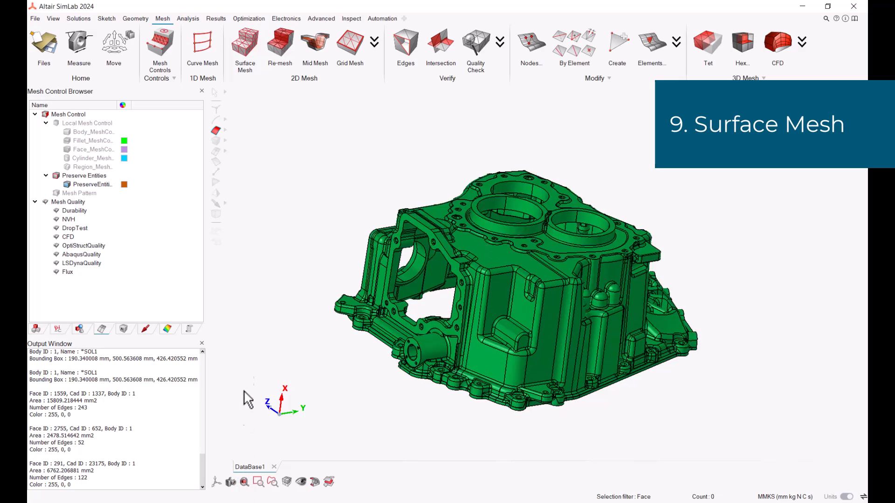
pyautogui.click(247, 52)
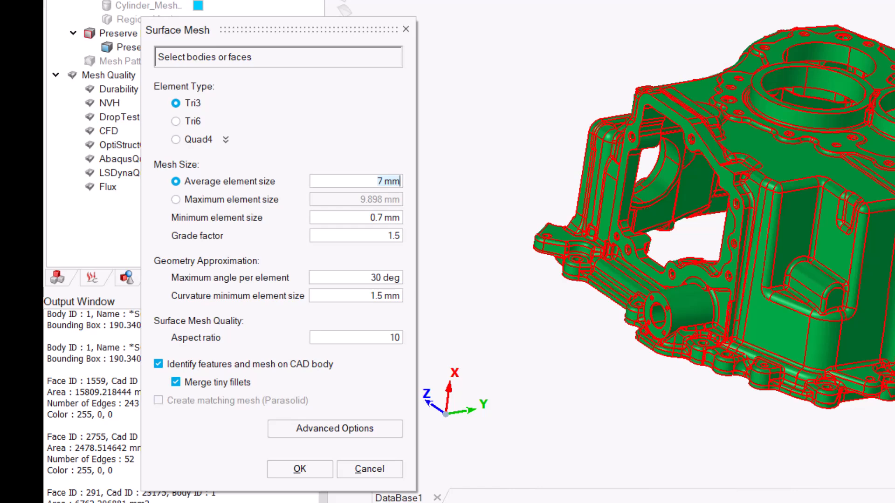
pyautogui.click(190, 123)
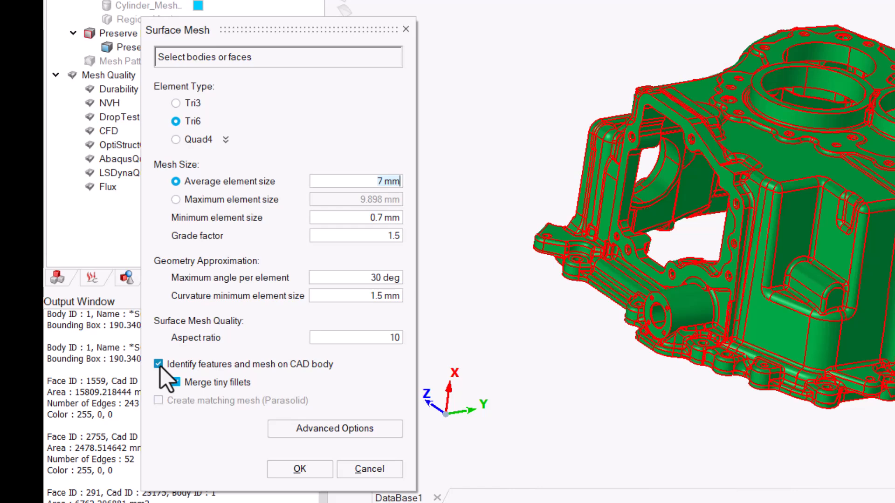
pyautogui.click(305, 473)
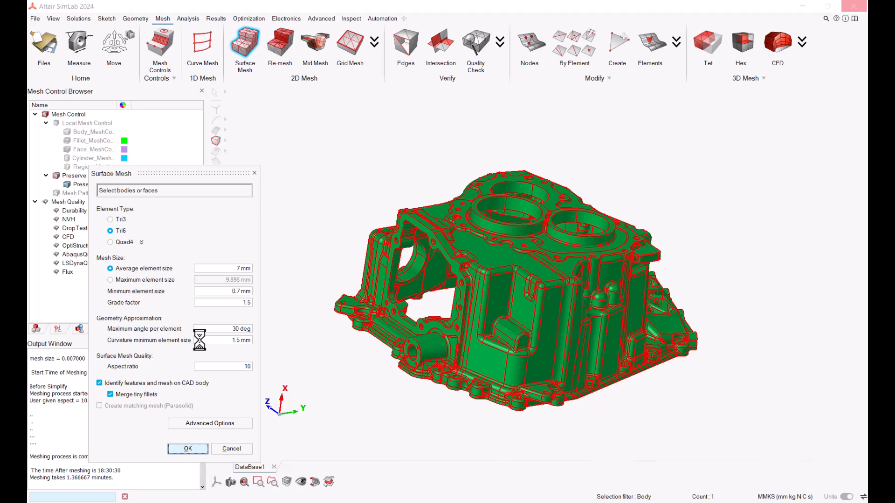
# Step: Inspect the surface mesh around the bearing bores and compare it with the original CAD body
pyautogui.scroll(4, 283, 331)
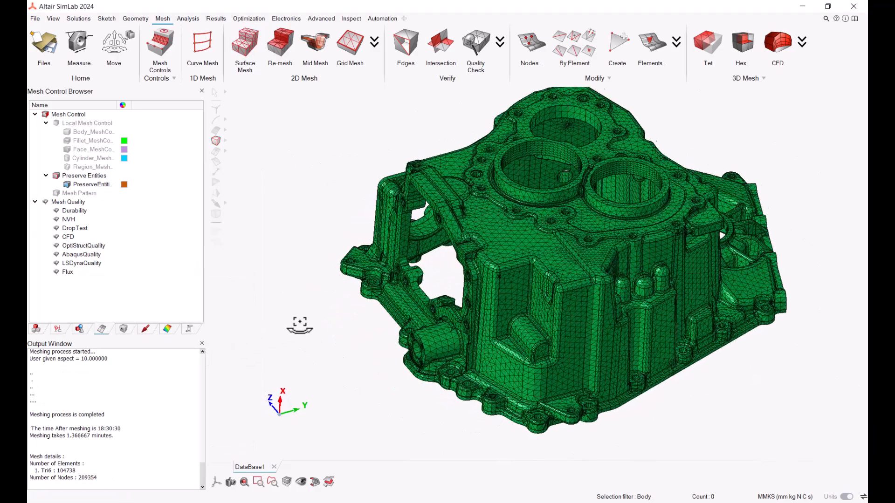
pyautogui.scroll(6, 602, 187)
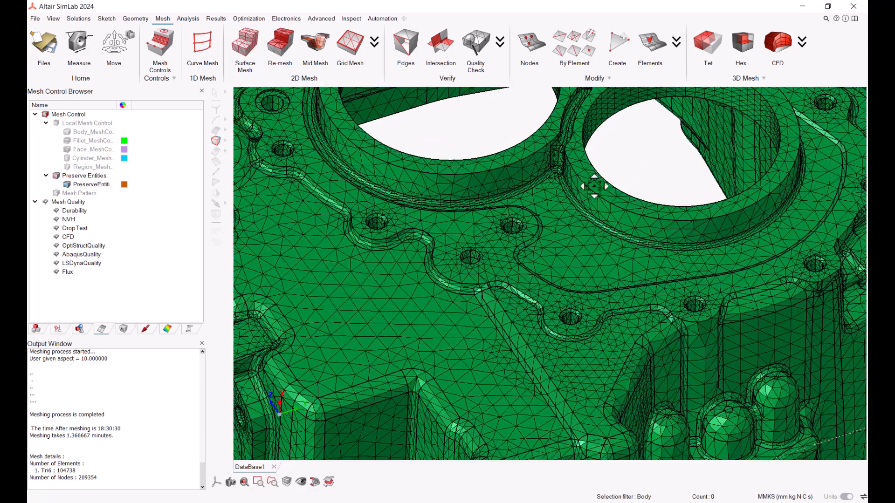
pyautogui.moveTo(600, 184); pyautogui.dragTo(604, 293, button='middle')
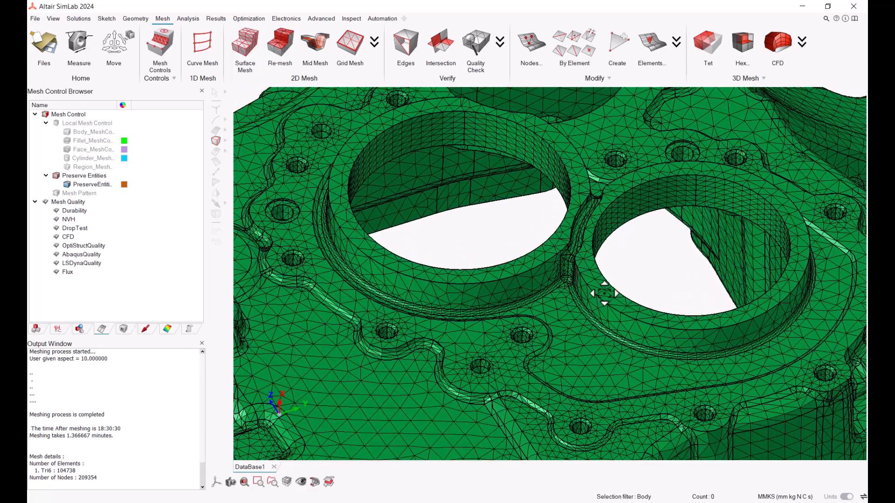
pyautogui.click(36, 329)
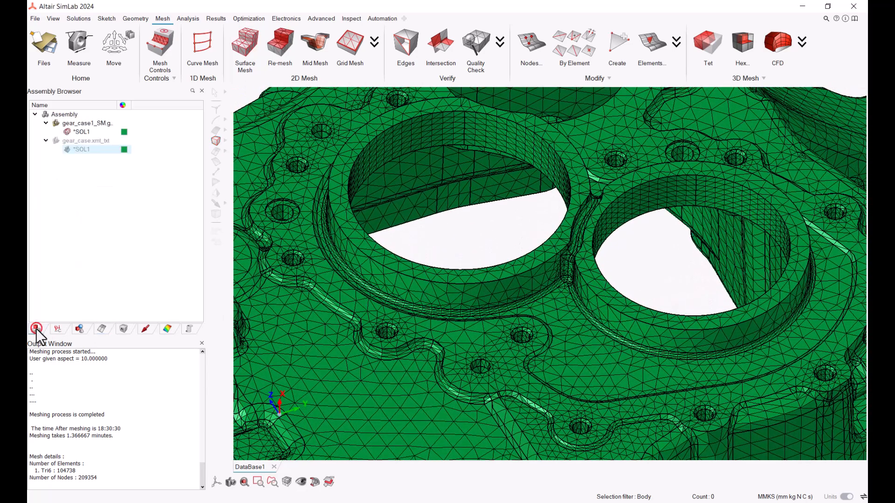
pyautogui.click(67, 150)
pyautogui.click(68, 131)
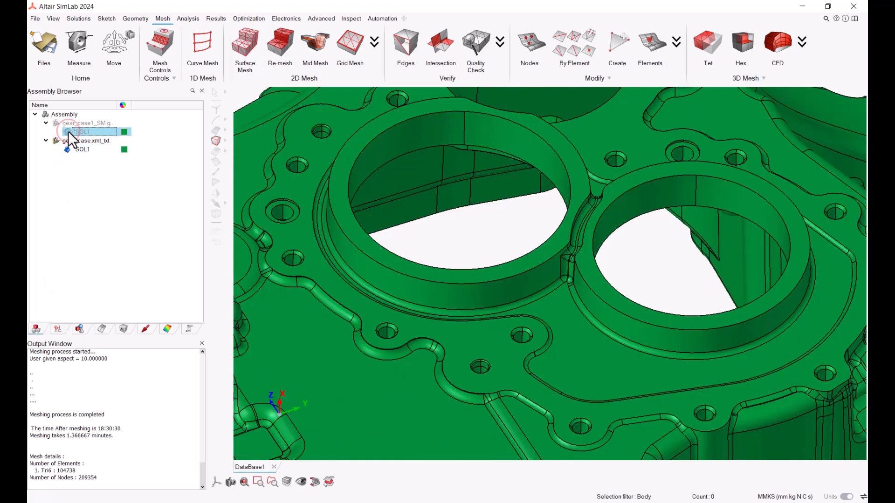
pyautogui.click(68, 131)
pyautogui.click(66, 149)
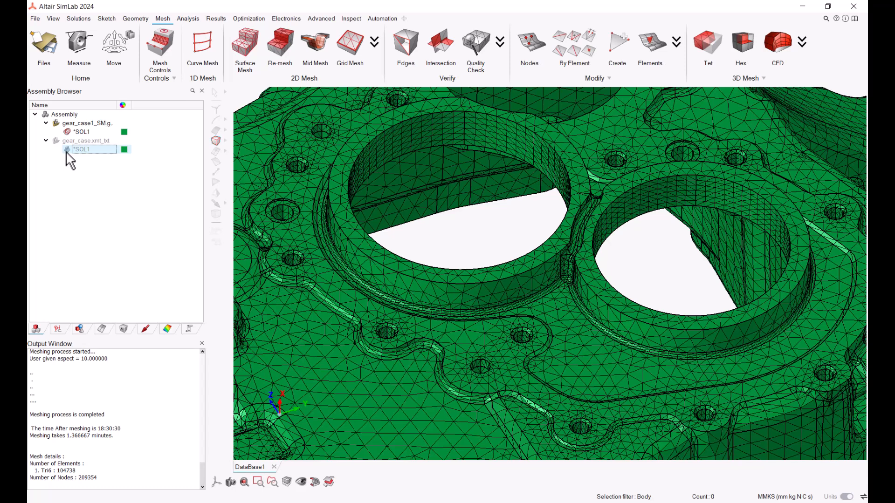
pyautogui.click(244, 483)
pyautogui.scroll(2, 544, 270)
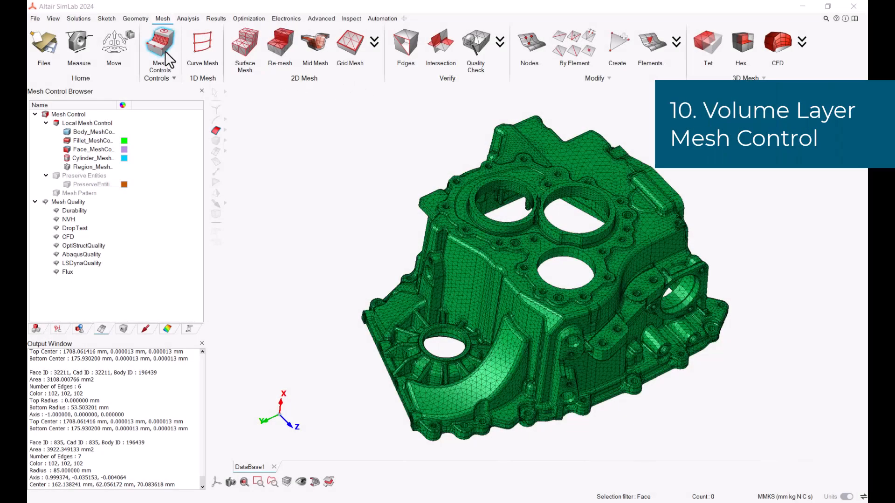
# Step: Start a face-based volume layer mesh control and select the inner cylindrical faces of the two raised bearing bores
pyautogui.click(164, 52)
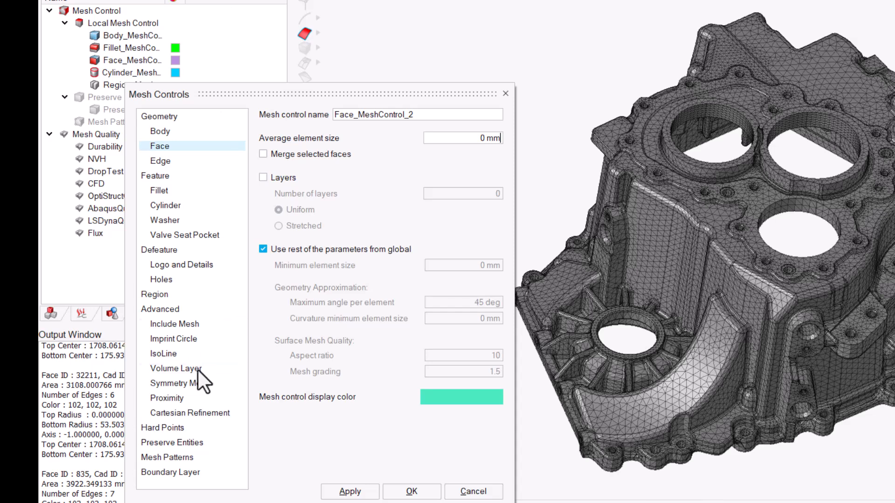
pyautogui.click(197, 369)
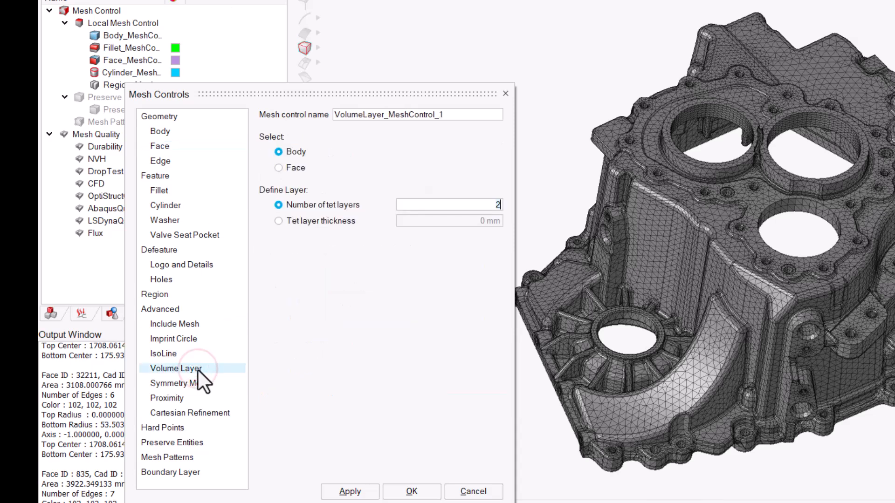
pyautogui.click(683, 198)
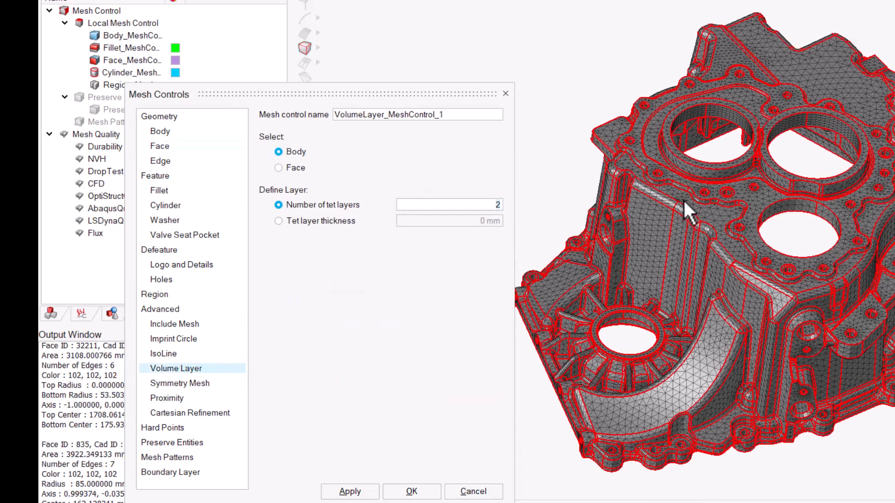
pyautogui.click(683, 198)
pyautogui.click(277, 167)
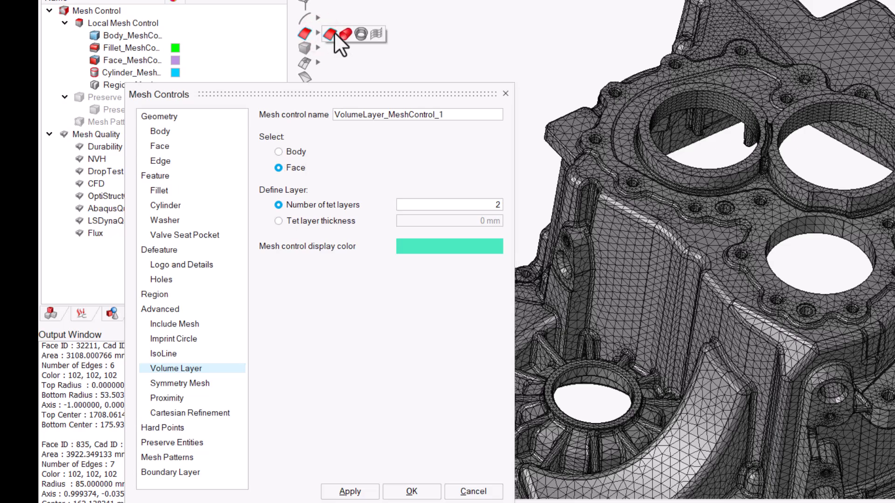
pyautogui.click(343, 32)
pyautogui.click(707, 105)
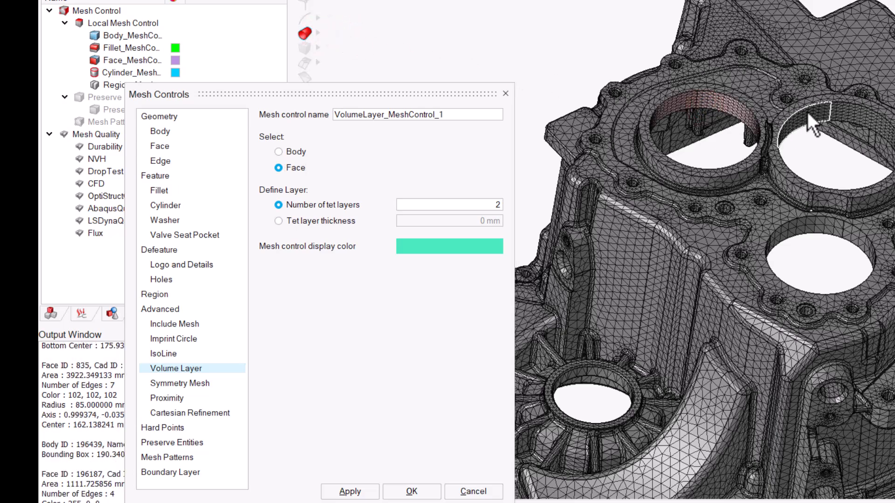
pyautogui.click(814, 112)
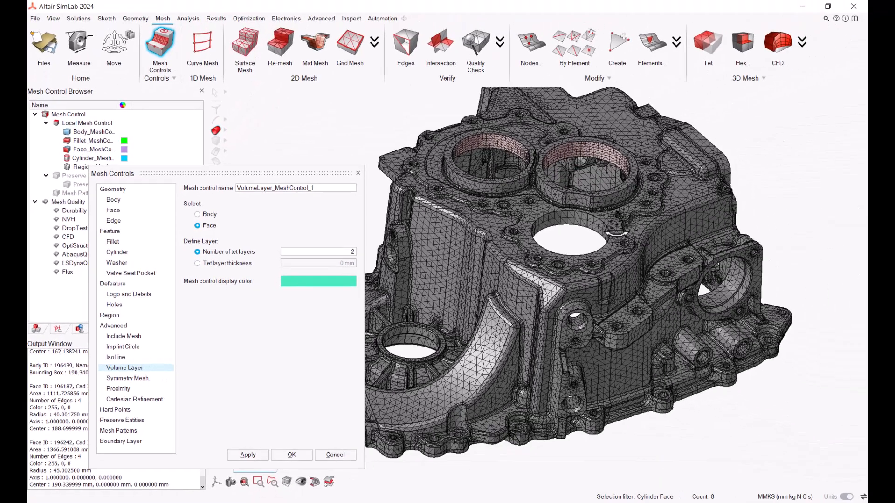
# Step: Create the volume layer mesh control on the selected bore faces with 2 tet layers
pyautogui.click(350, 253)
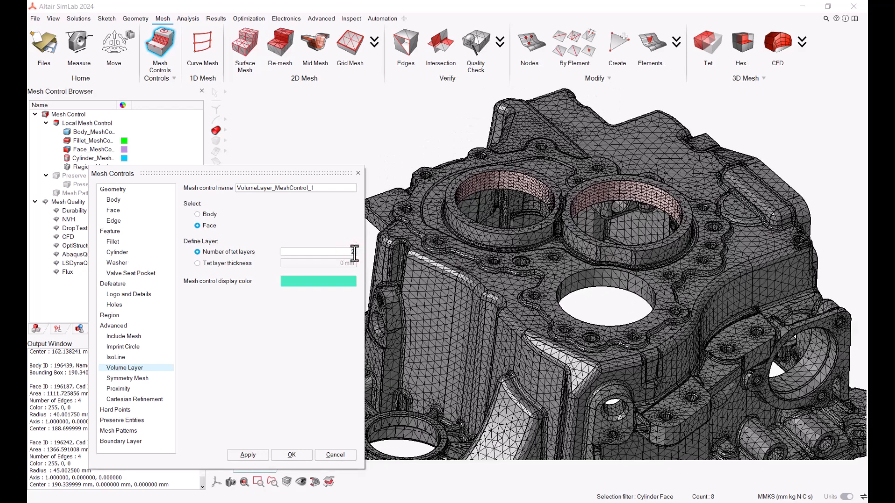
pyautogui.click(337, 253)
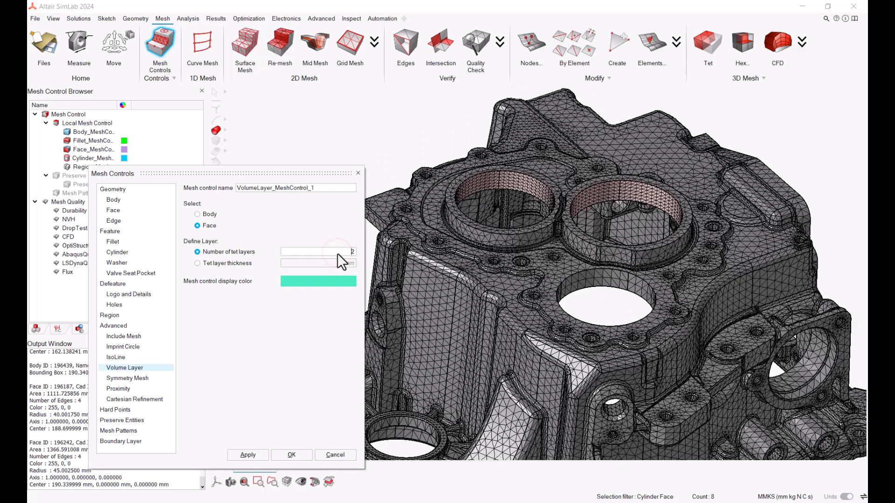
pyautogui.click(247, 455)
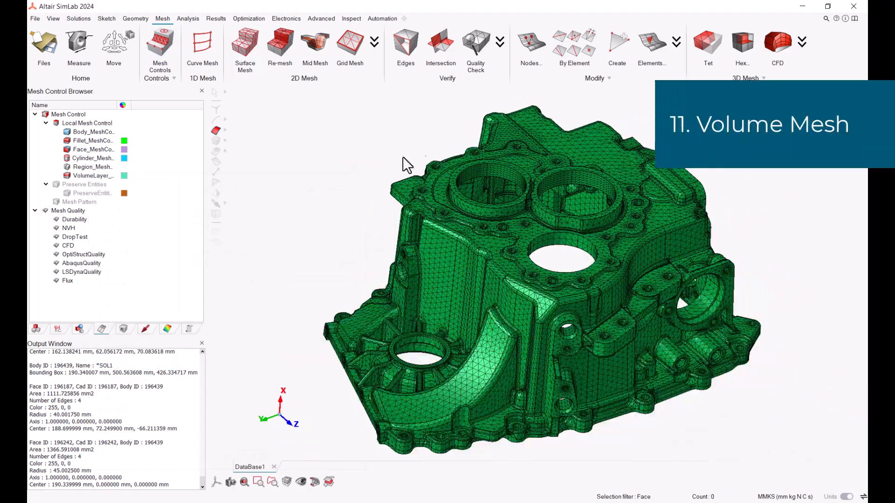
# Step: Set up a tet mesh of the gear case with TET10 curved edge elements, 7 mm average size and Stretch as the first quality criterion
pyautogui.click(713, 49)
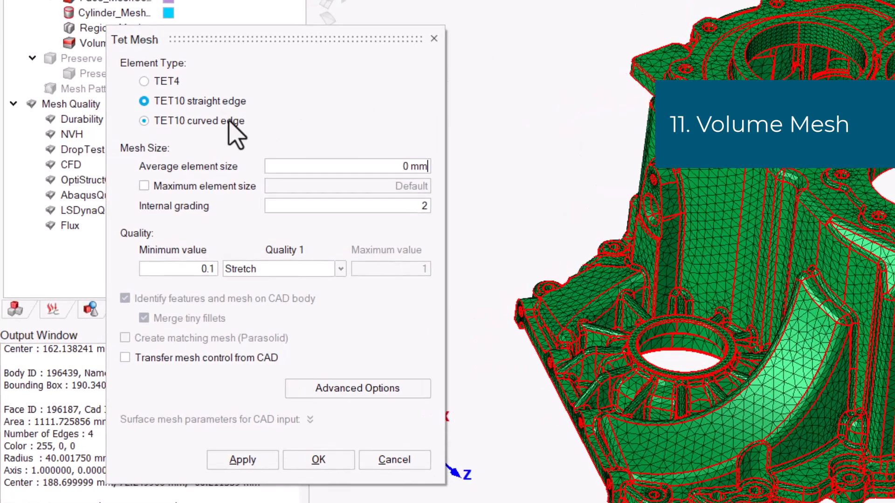
pyautogui.click(159, 220)
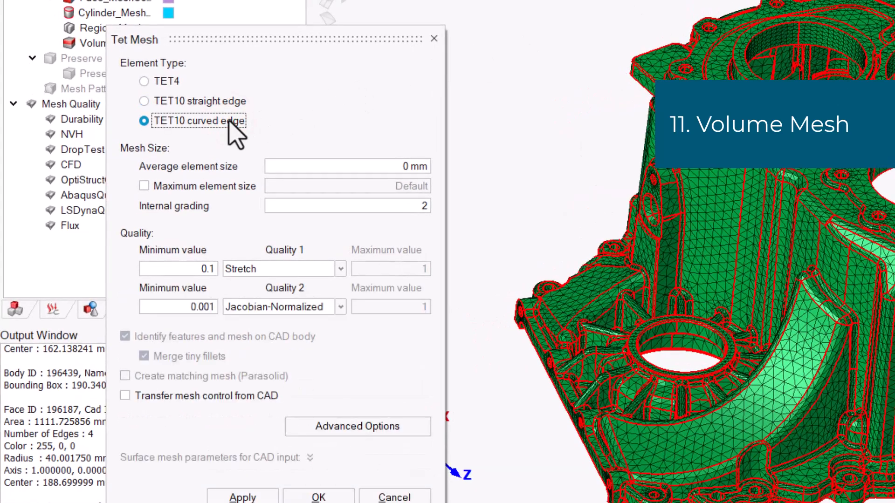
pyautogui.click(408, 166)
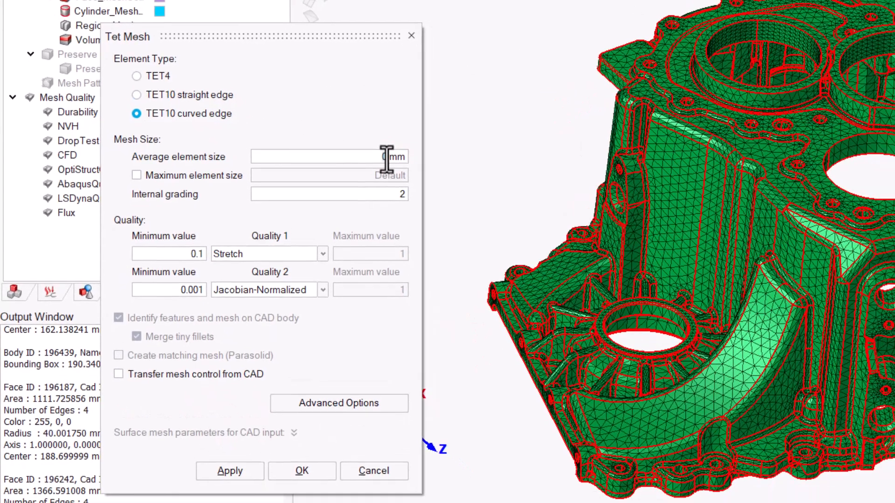
pyautogui.write('7')
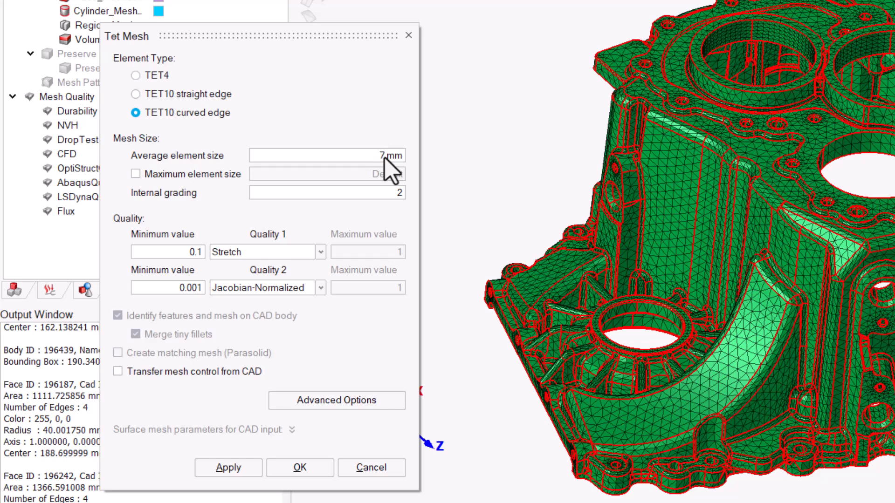
pyautogui.click(323, 254)
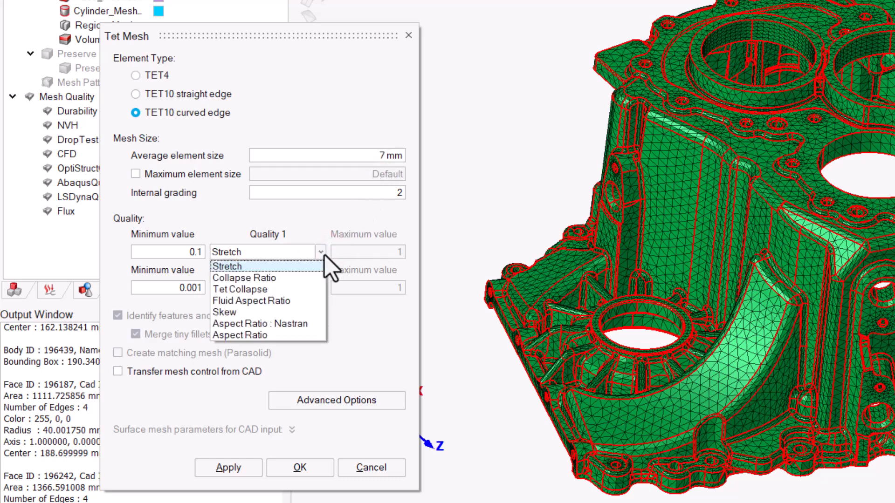
pyautogui.click(324, 255)
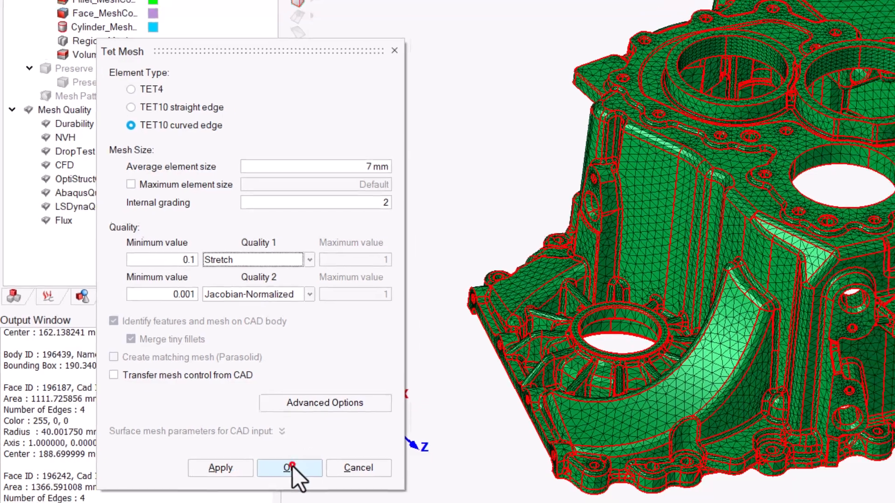
# Step: Generate the tet mesh on the gear case body, replacing the mesh in the existing model
pyautogui.click(299, 467)
pyautogui.click(570, 278)
pyautogui.click(566, 264)
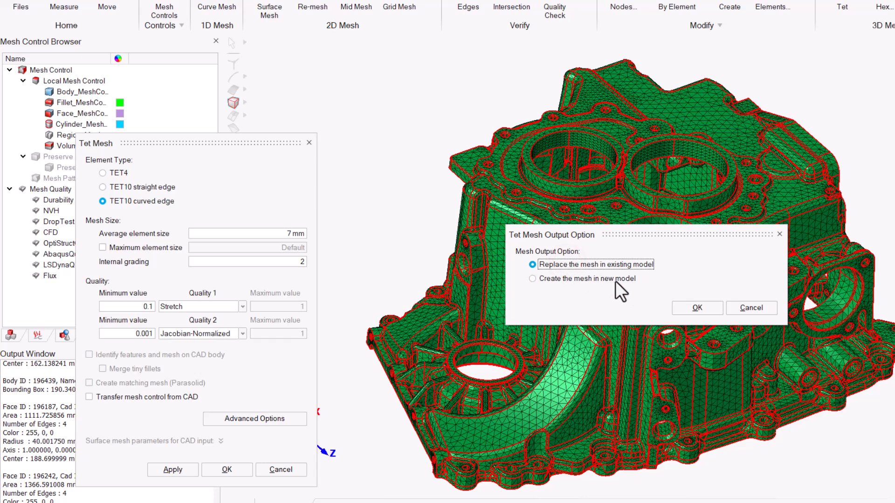
pyautogui.click(689, 307)
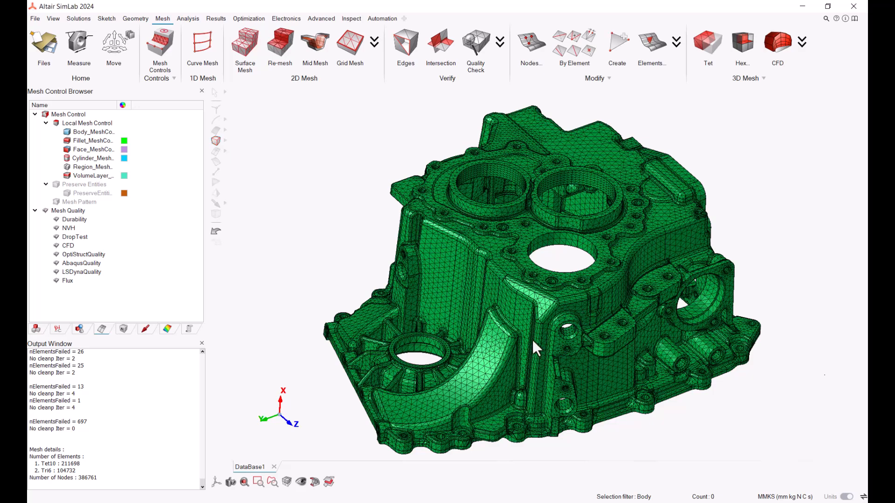
# Step: Examine the tet layers around the raised bearing bores in a section cut, and restore the full view of the uncut body
pyautogui.click(315, 483)
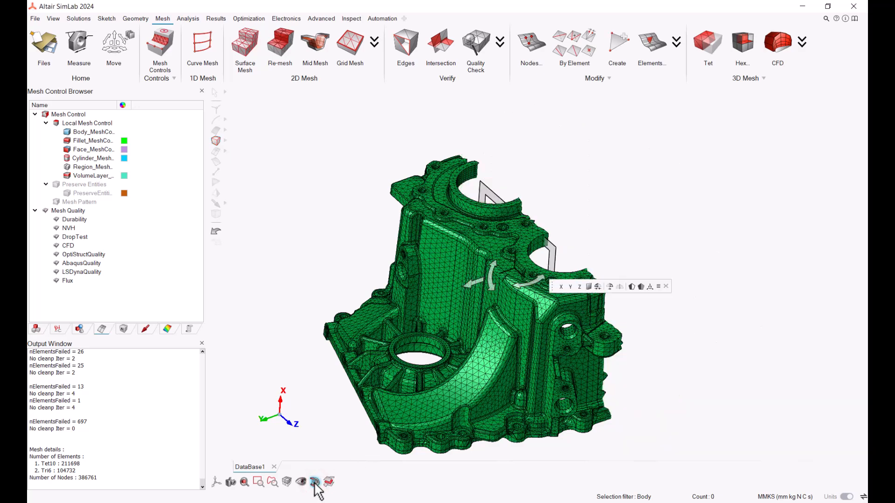
pyautogui.moveTo(335, 494); pyautogui.dragTo(570, 348, button='middle')
pyautogui.moveTo(570, 339); pyautogui.dragTo(436, 469)
pyautogui.scroll(5, 474, 218)
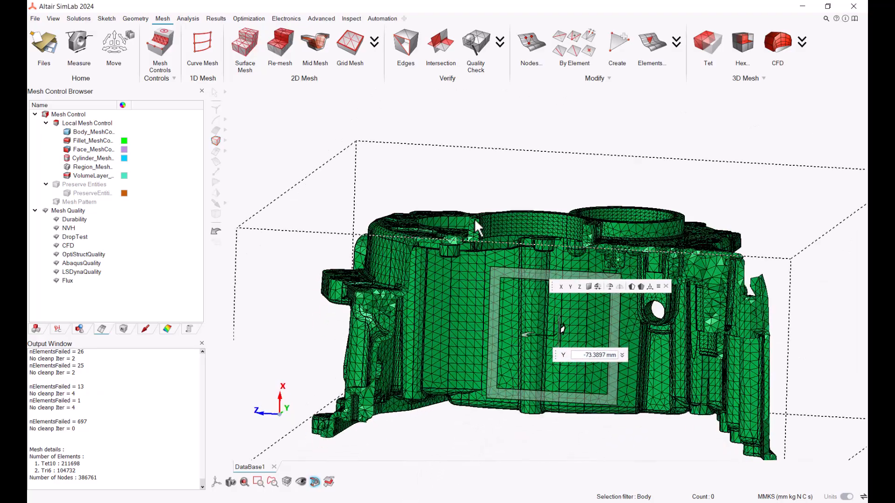
pyautogui.scroll(4, 475, 219)
pyautogui.moveTo(586, 252); pyautogui.dragTo(542, 227, button='right')
pyautogui.moveTo(438, 331); pyautogui.dragTo(420, 304, button='right')
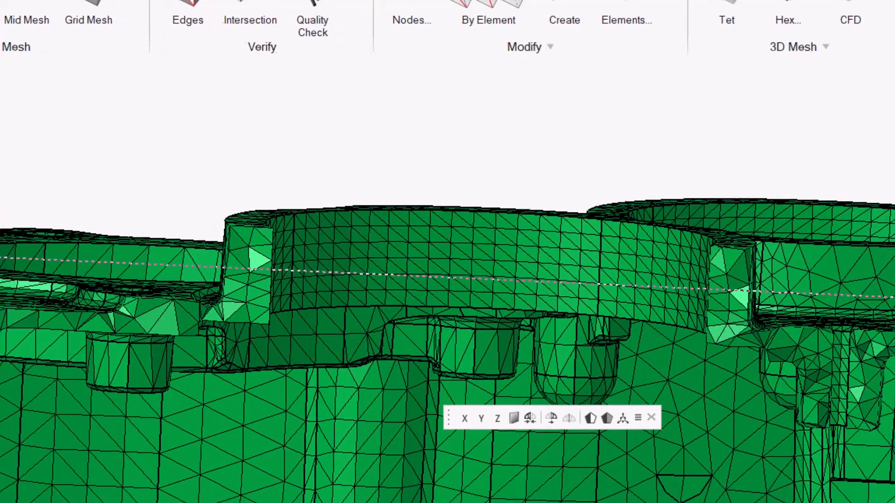
pyautogui.click(318, 482)
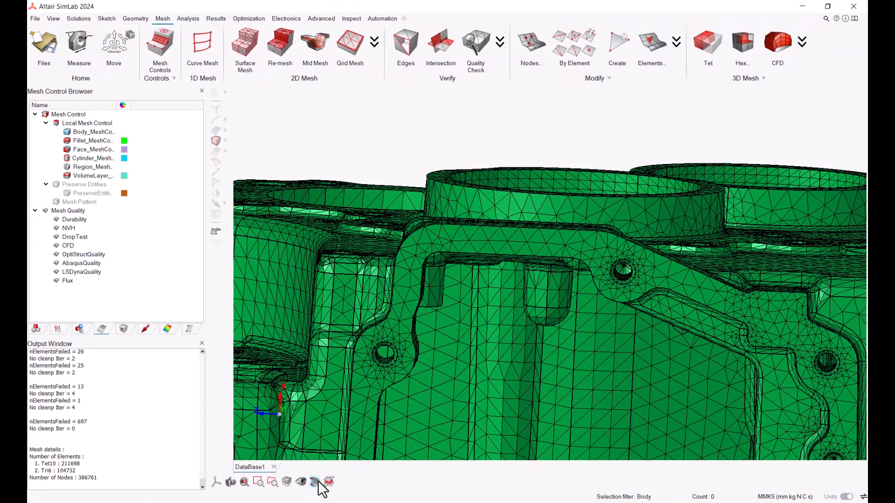
pyautogui.click(258, 482)
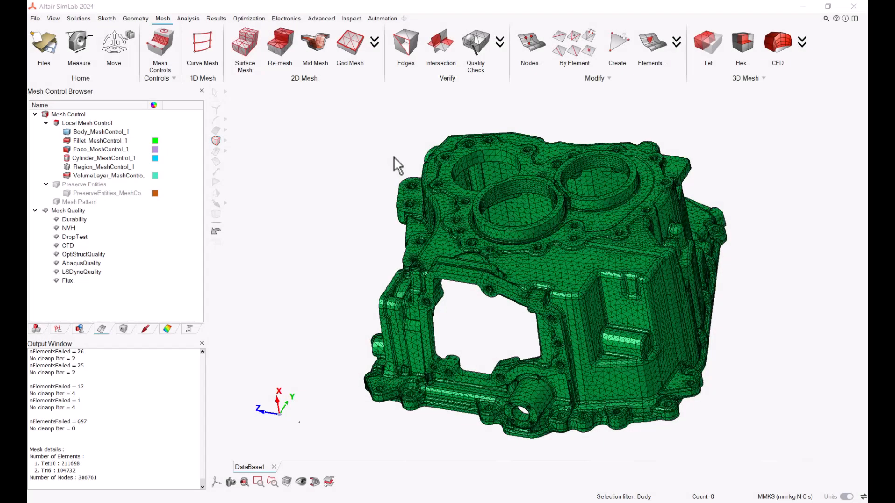
# Step: Review the node, element and geometry details of the volume-meshed gear case body
pyautogui.click(35, 330)
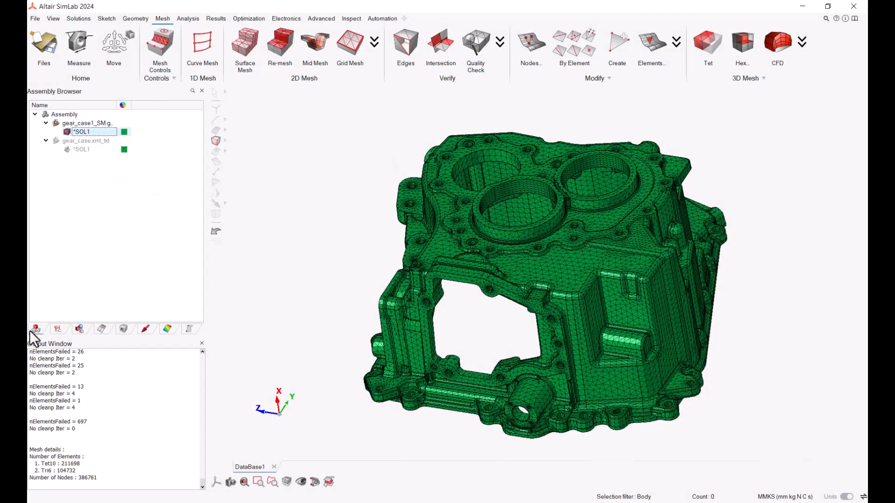
pyautogui.click(83, 132)
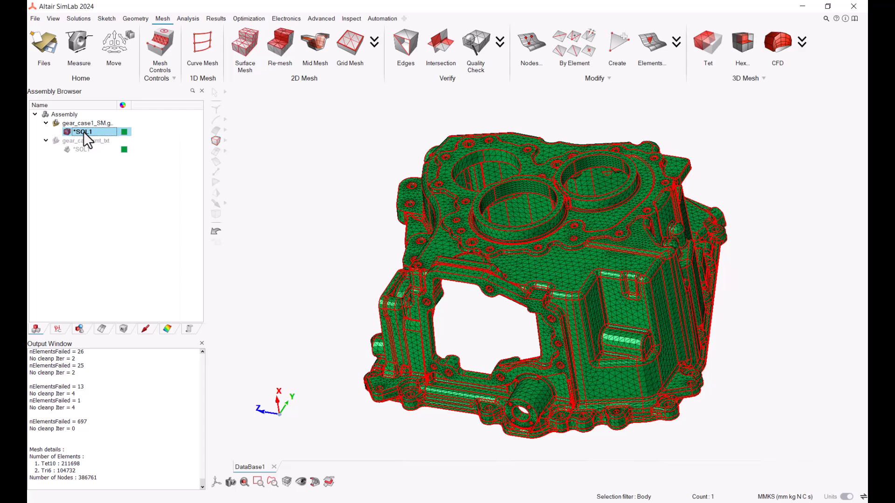
pyautogui.rightClick(83, 131)
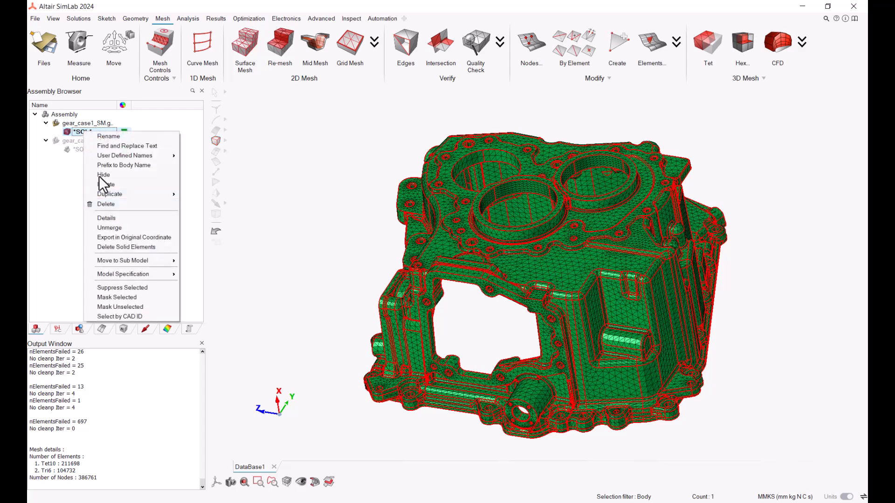
pyautogui.click(114, 218)
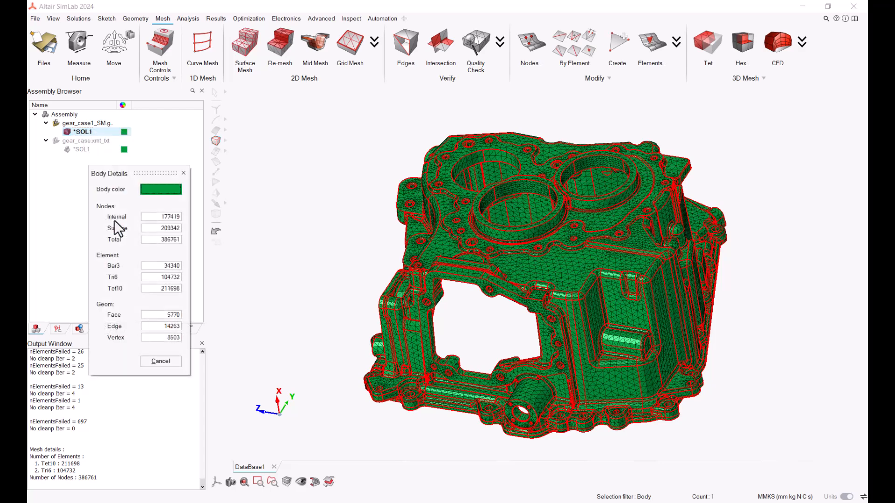
pyautogui.click(184, 173)
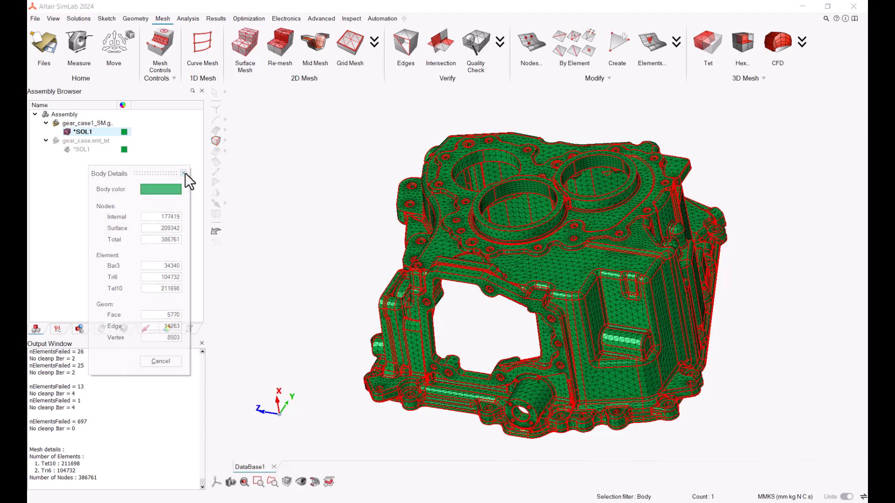
# Step: Configure a solver input file export for OptiStruct with analysis None and the MPA (mm t N s) unit system
pyautogui.click(34, 18)
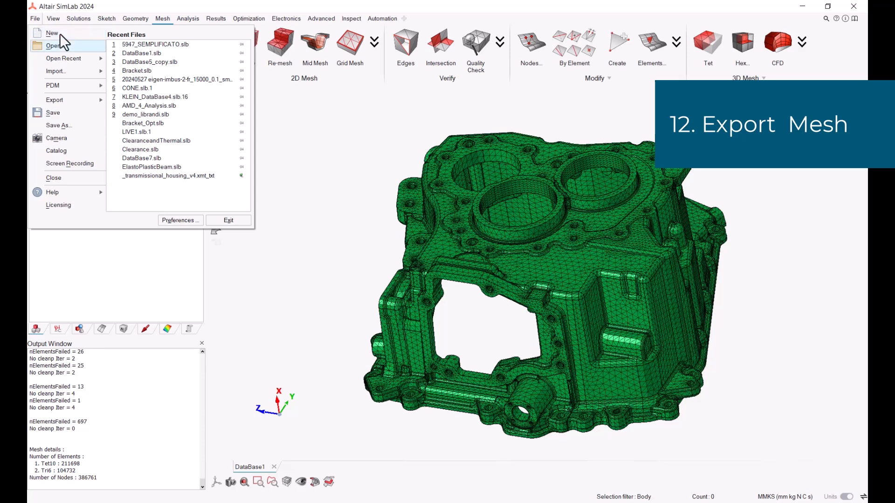
pyautogui.click(70, 106)
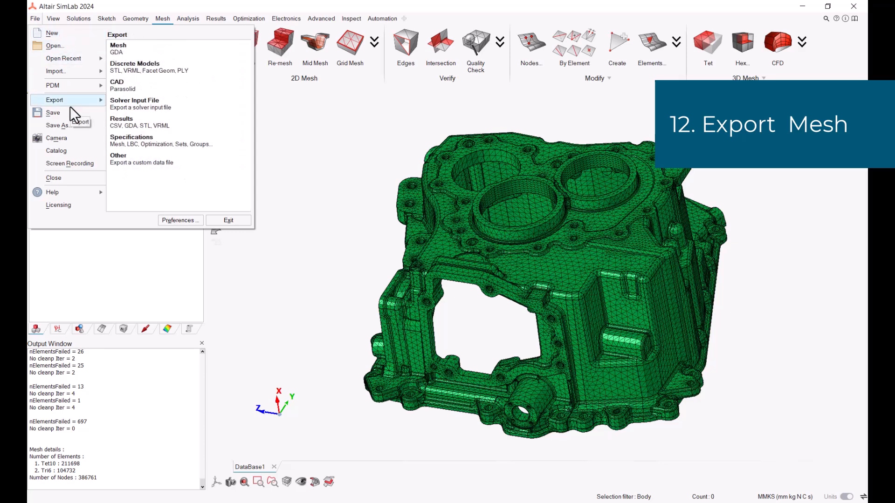
pyautogui.click(140, 103)
pyautogui.click(463, 124)
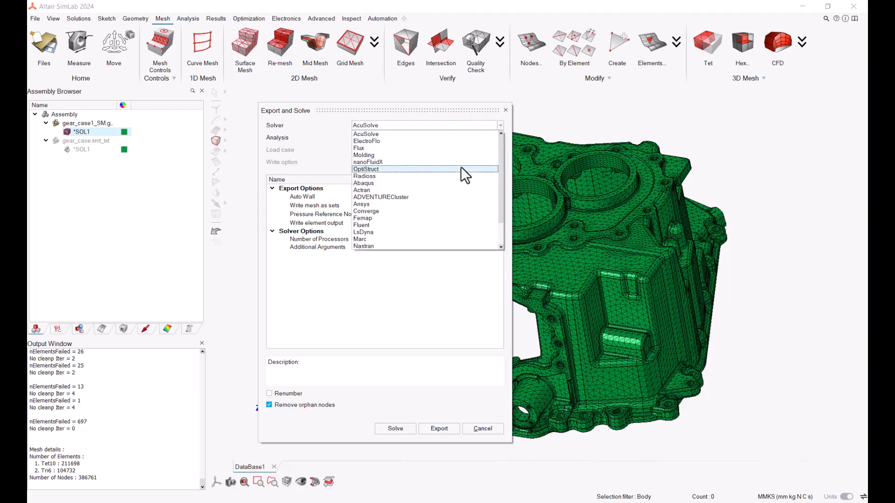
pyautogui.click(461, 167)
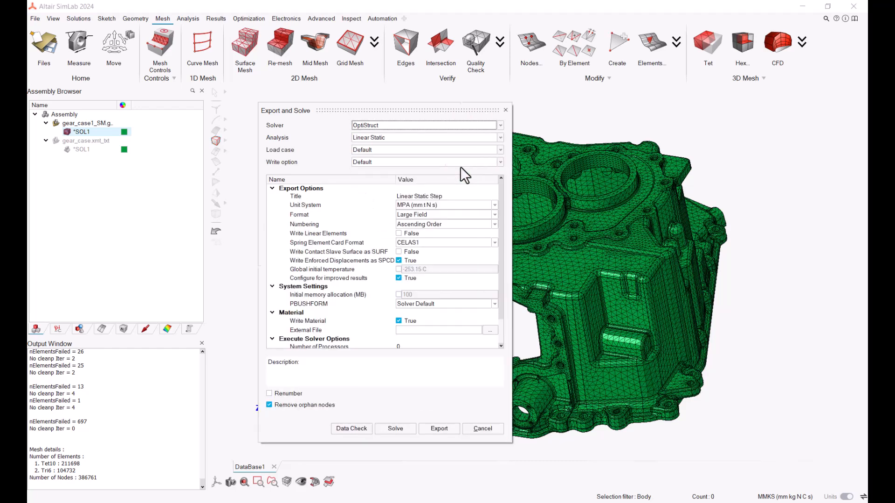
pyautogui.click(449, 137)
pyautogui.scroll(-2, 449, 138)
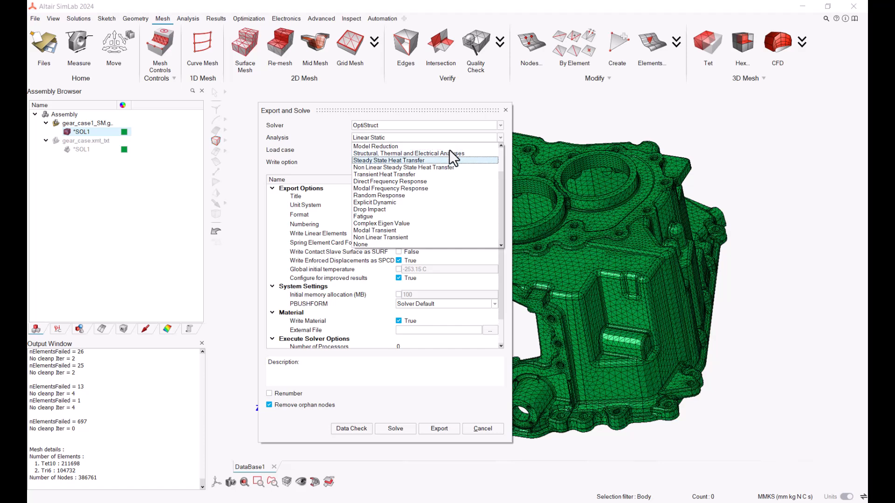
pyautogui.click(444, 243)
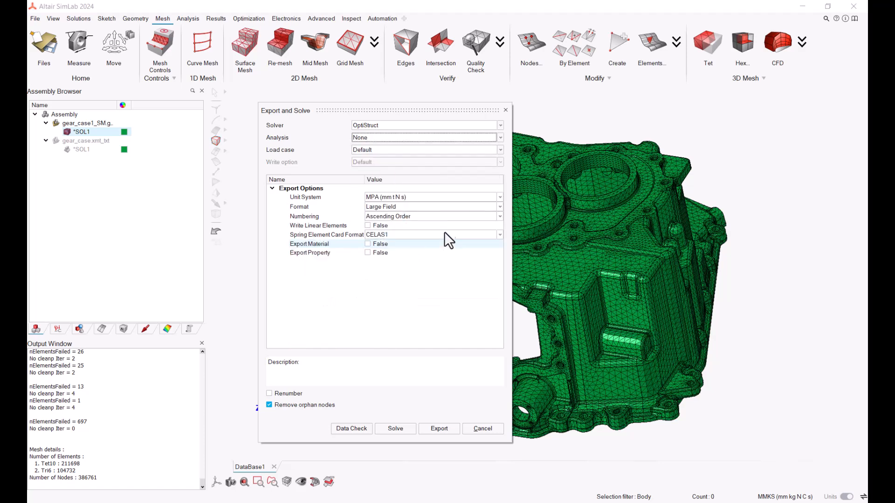
pyautogui.click(445, 197)
pyautogui.click(446, 198)
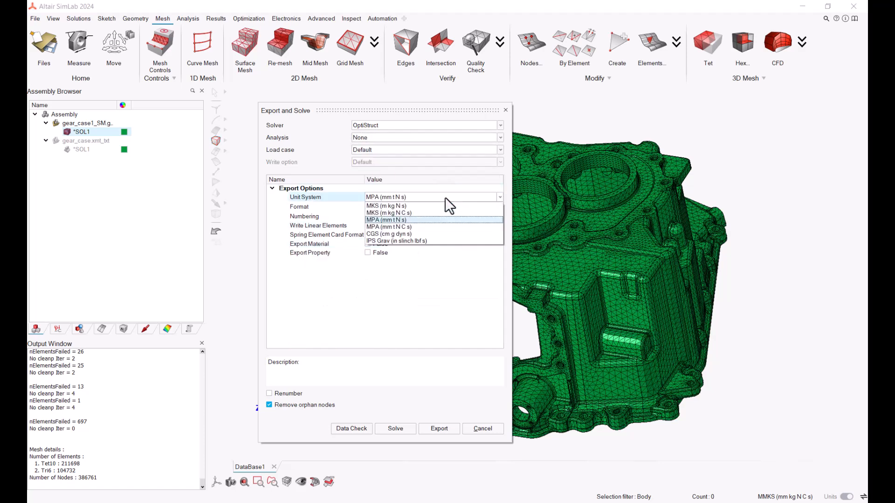
pyautogui.click(445, 198)
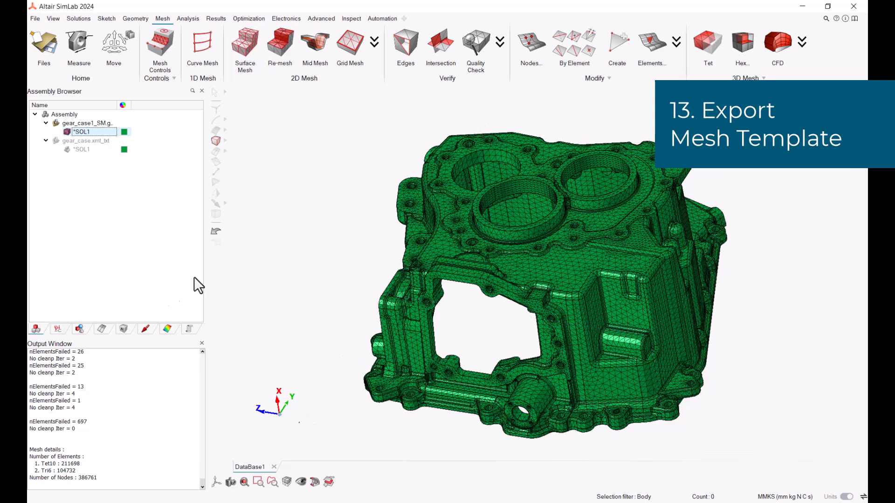
# Step: Start exporting all mesh controls with the Body/Group name export type
pyautogui.click(102, 329)
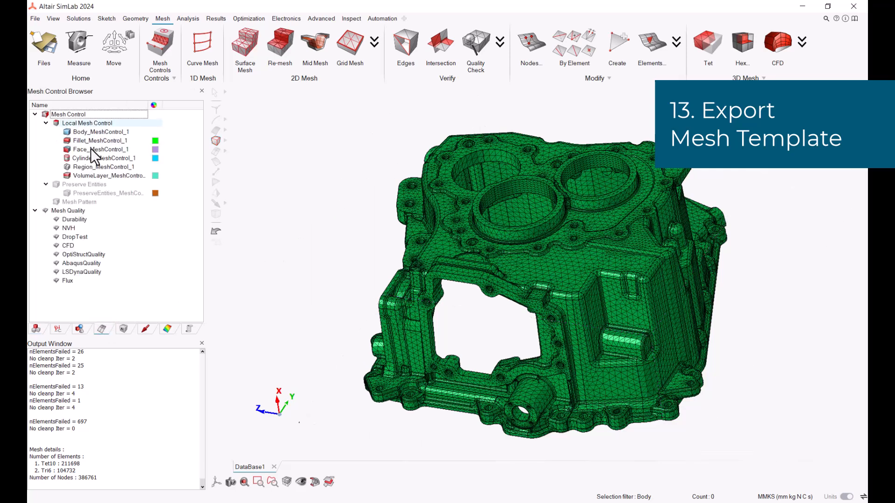
pyautogui.rightClick(88, 114)
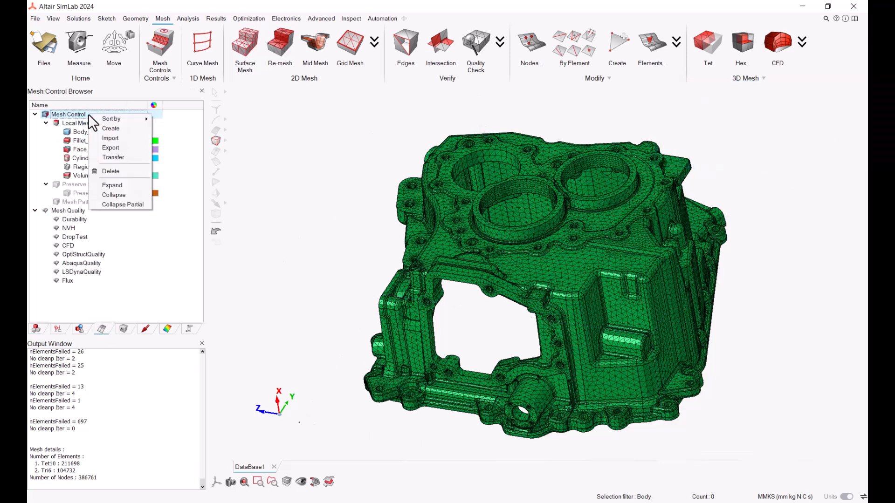
pyautogui.click(115, 148)
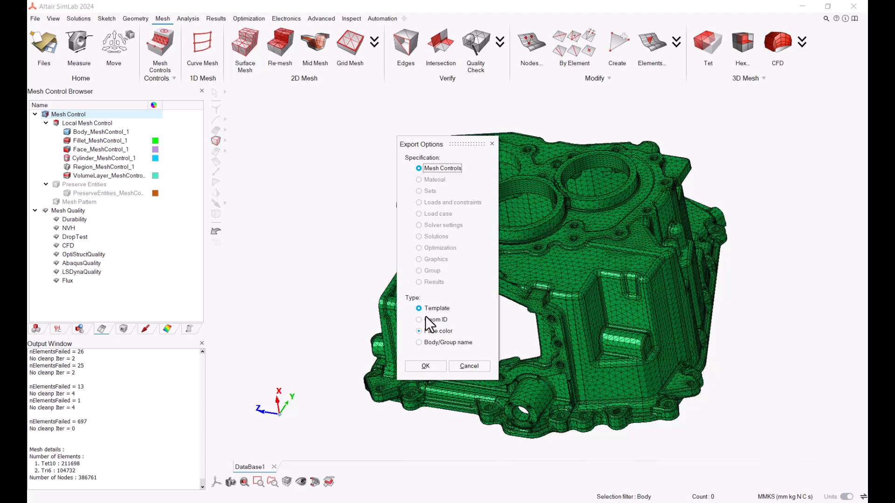
pyautogui.click(424, 342)
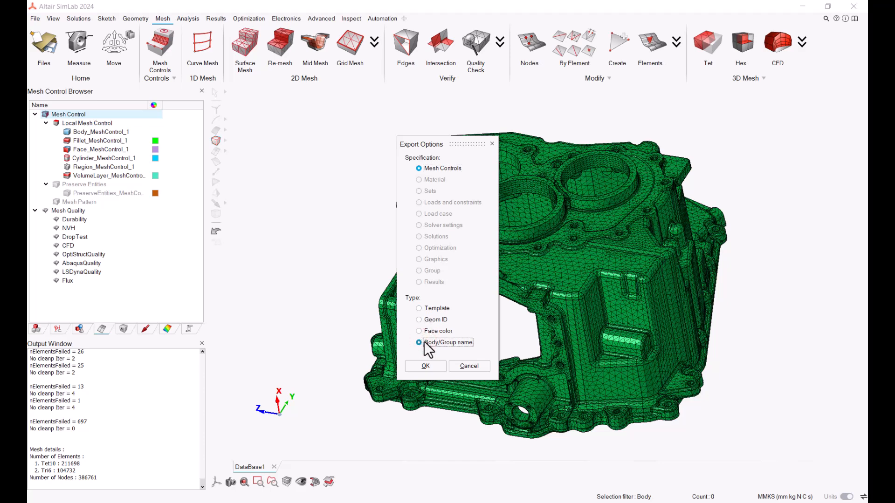